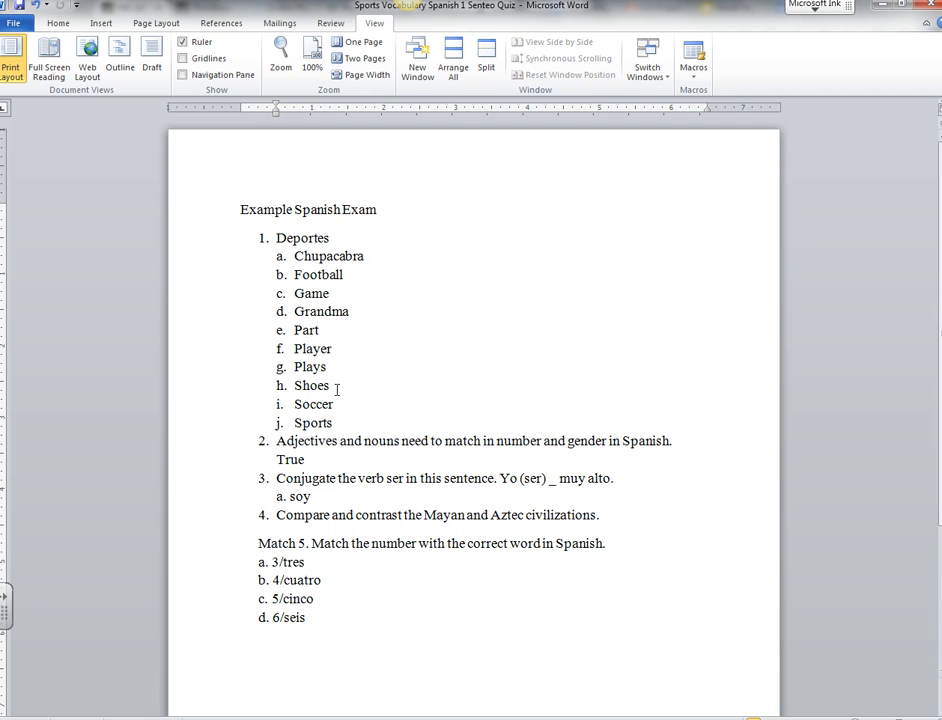
# - Change the Blackboard Quiz Generator quiz name from Example to Example6
pyautogui.click(482, 414)
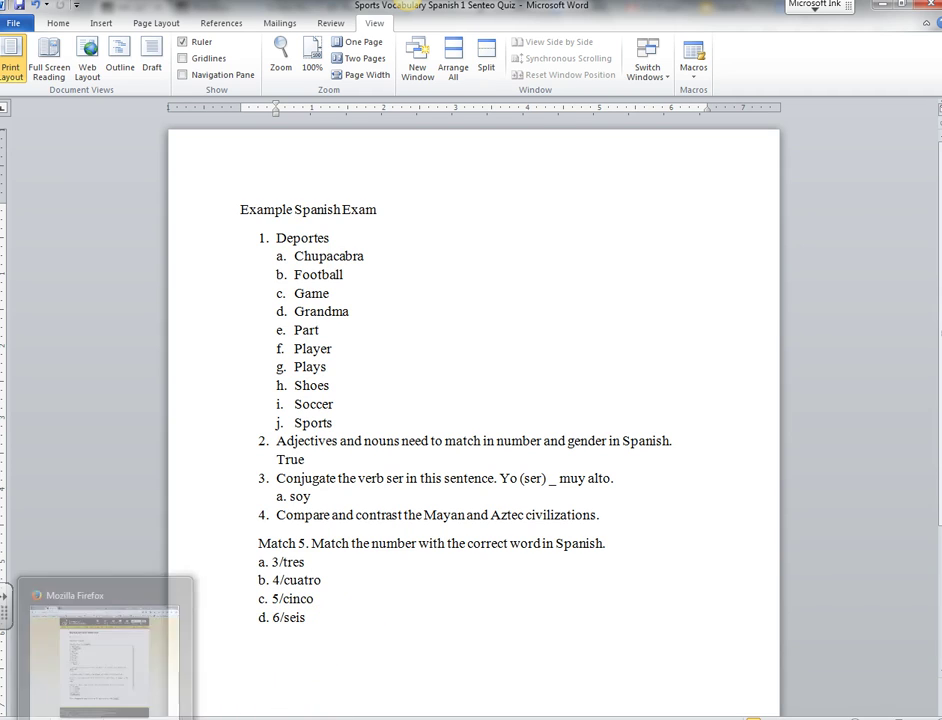
pyautogui.click(3, 471)
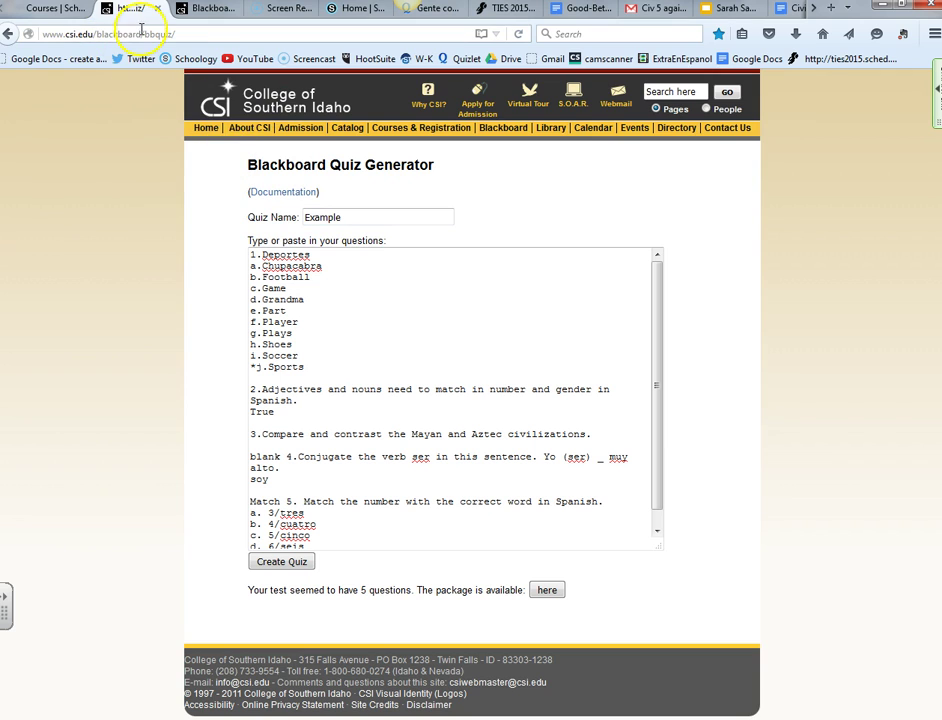
pyautogui.moveTo(304, 217); pyautogui.dragTo(342, 217)
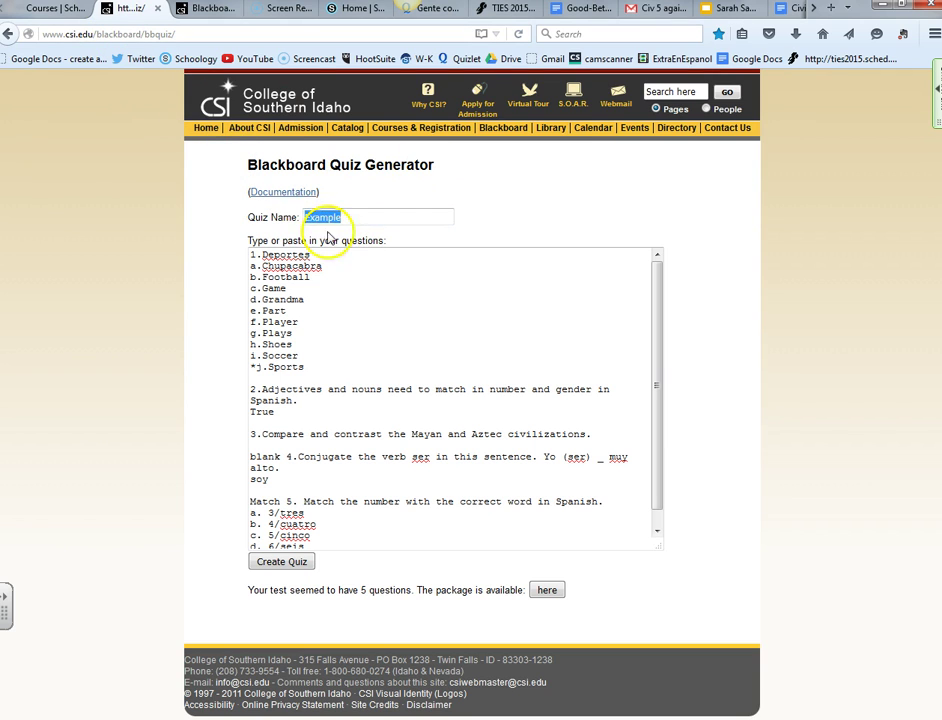
pyautogui.click(360, 216)
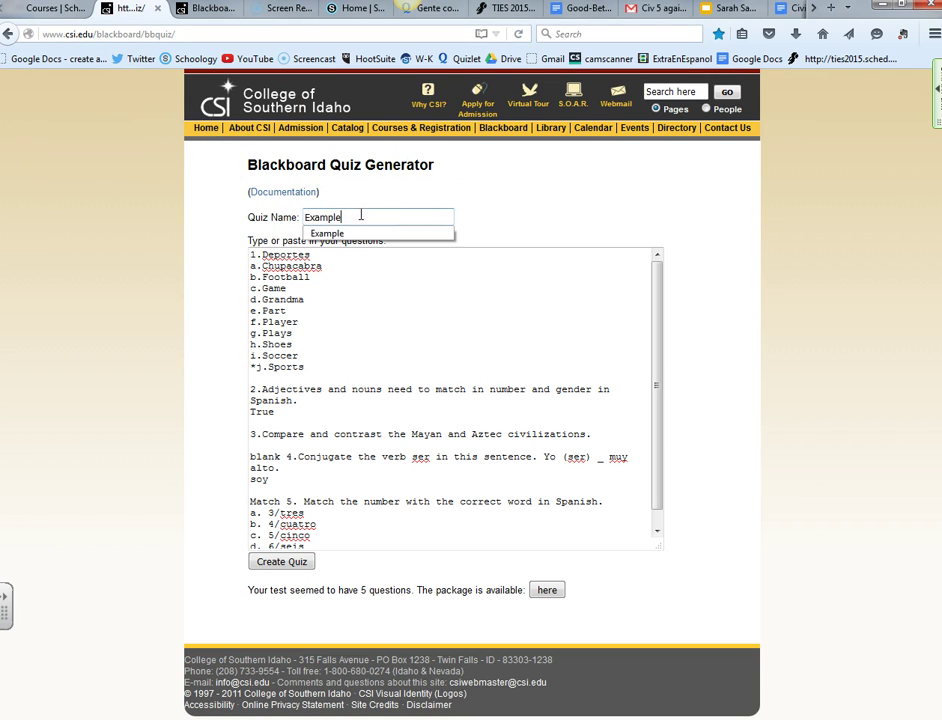
pyautogui.write('6')
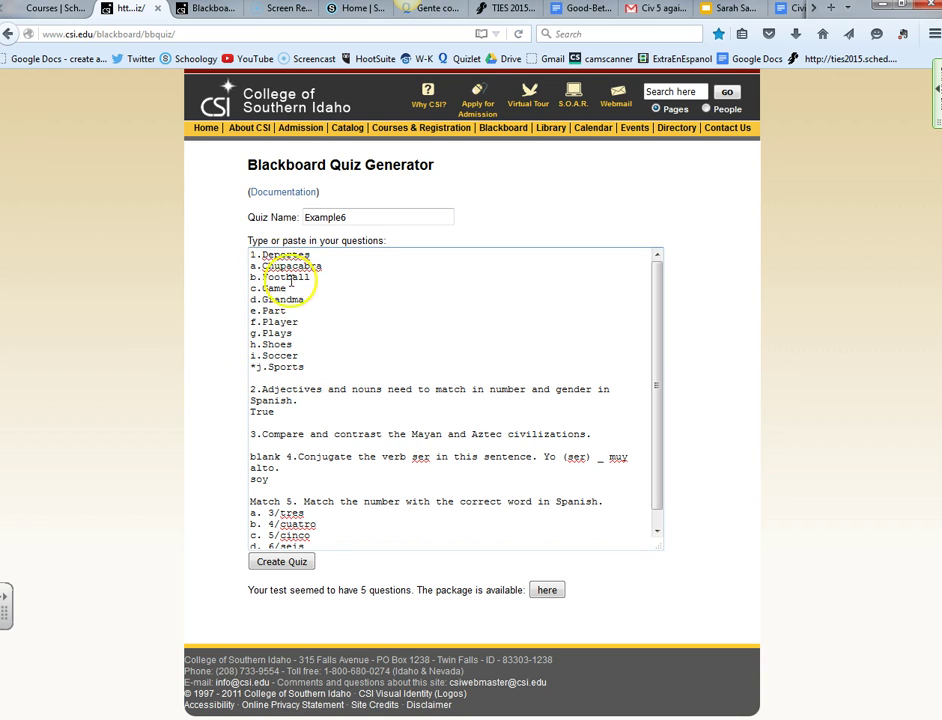
pyautogui.click(270, 255)
pyautogui.moveTo(308, 255); pyautogui.dragTo(330, 256)
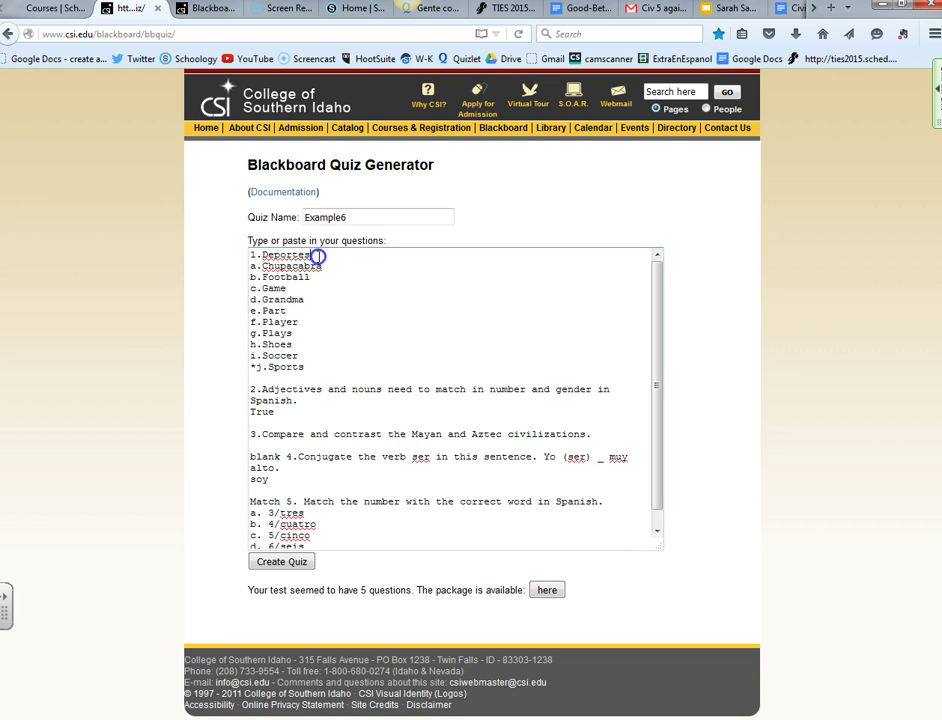
pyautogui.click(330, 256)
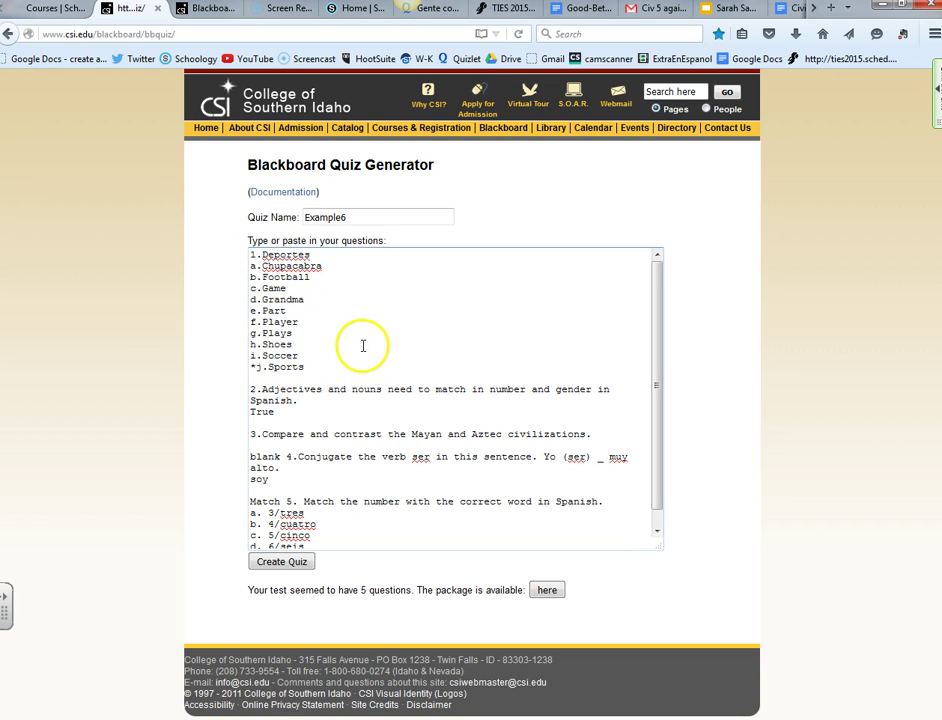
pyautogui.click(260, 372)
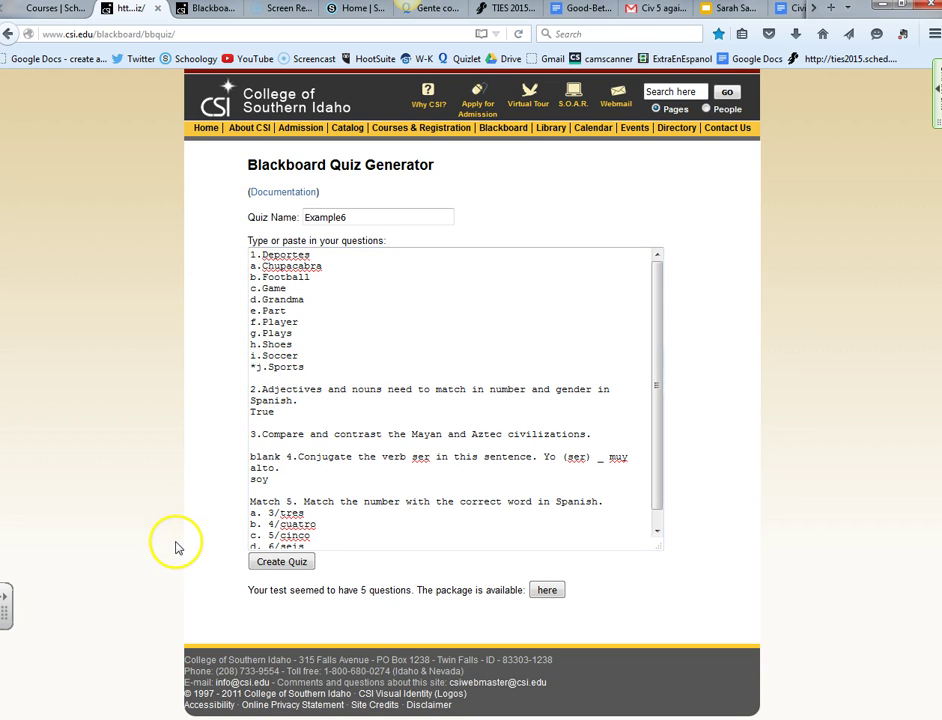
pyautogui.click(322, 369)
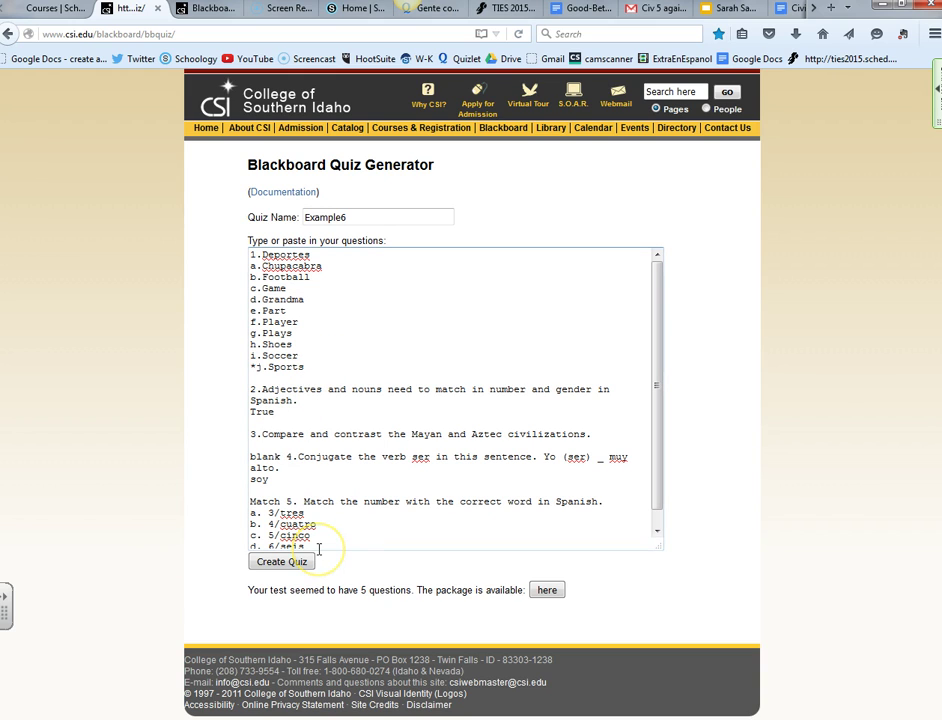
pyautogui.click(25, 397)
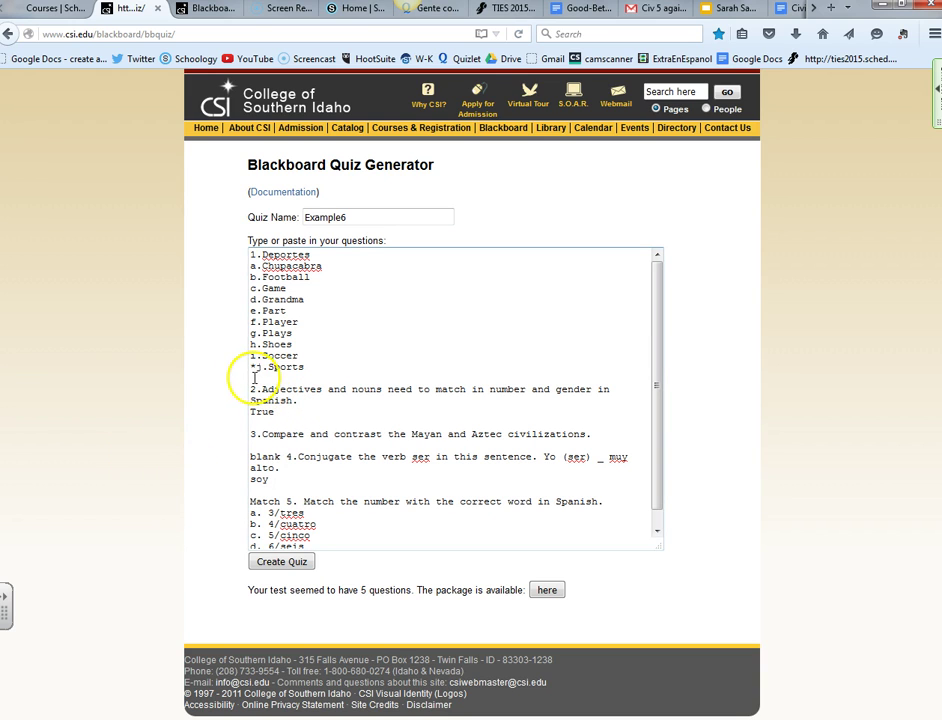
pyautogui.click(655, 376)
pyautogui.moveTo(655, 376); pyautogui.dragTo(655, 391)
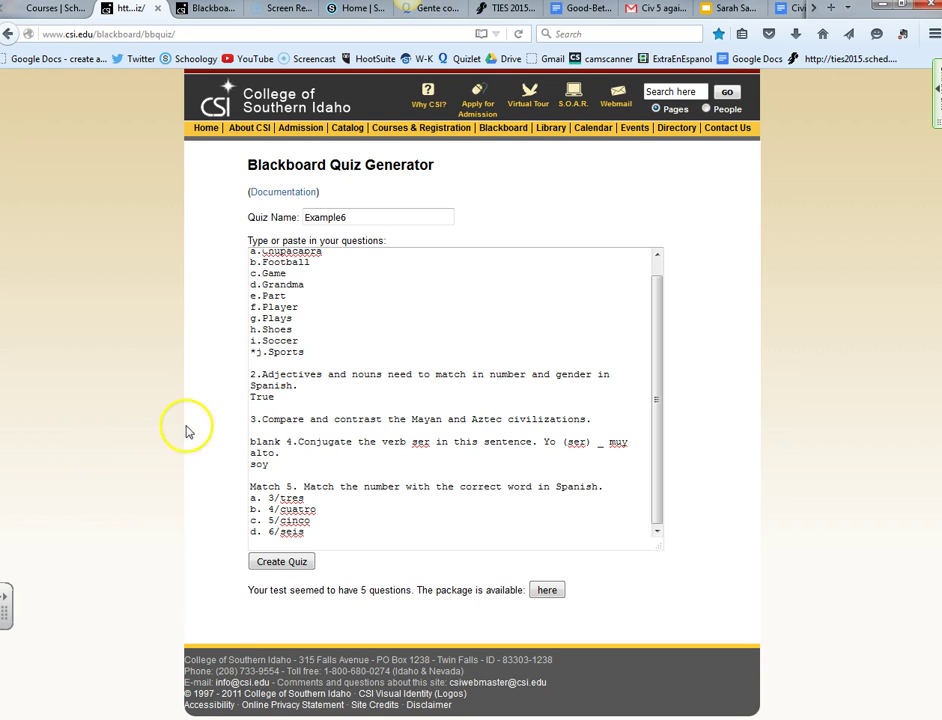
pyautogui.click(256, 396)
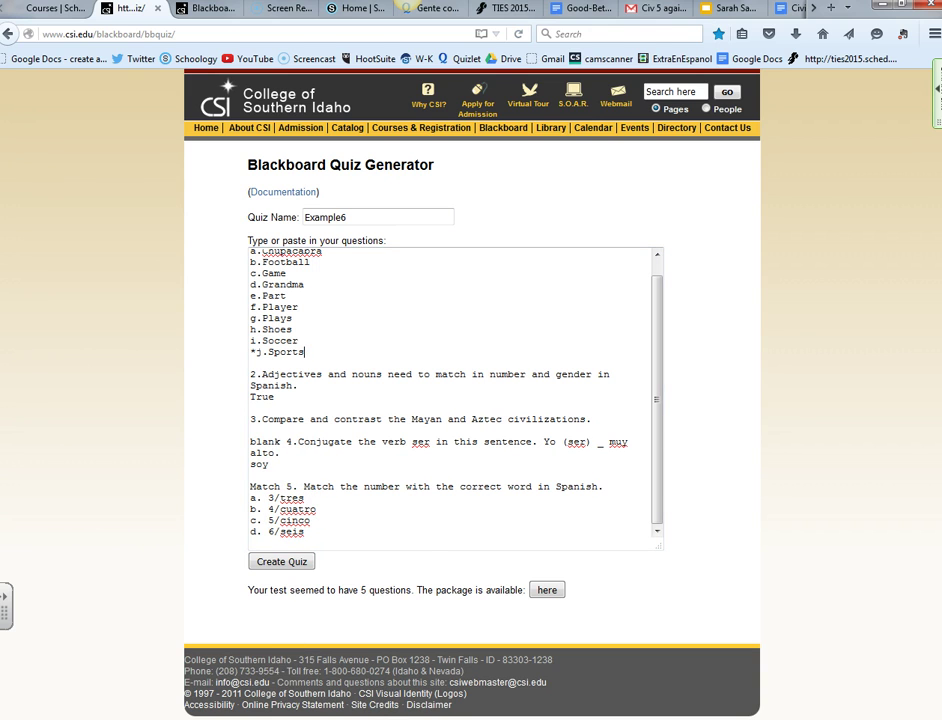
pyautogui.click(481, 712)
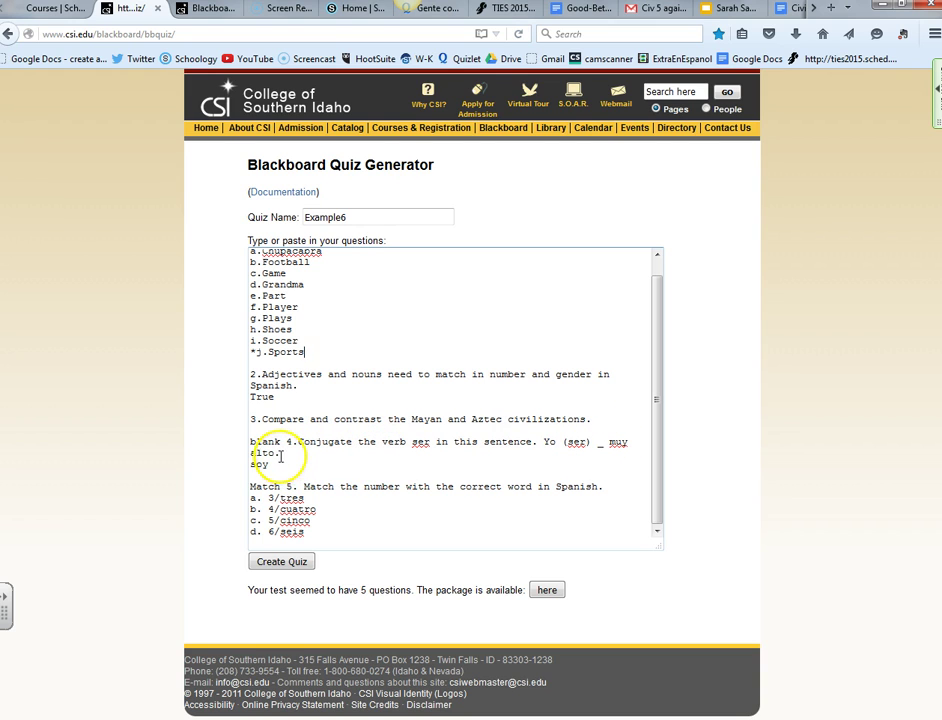
pyautogui.click(204, 462)
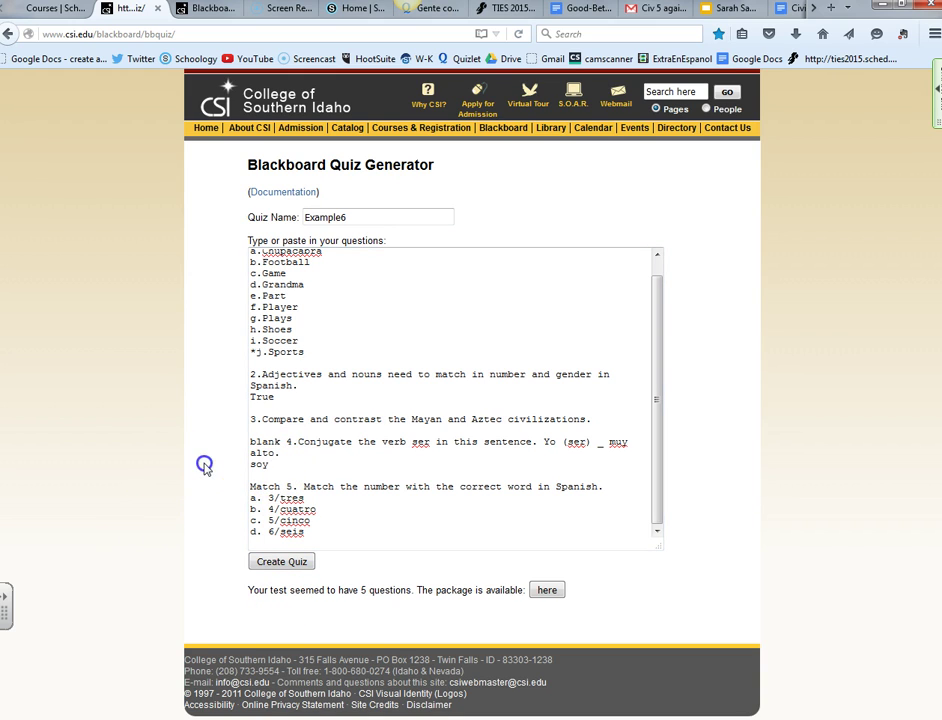
pyautogui.click(200, 465)
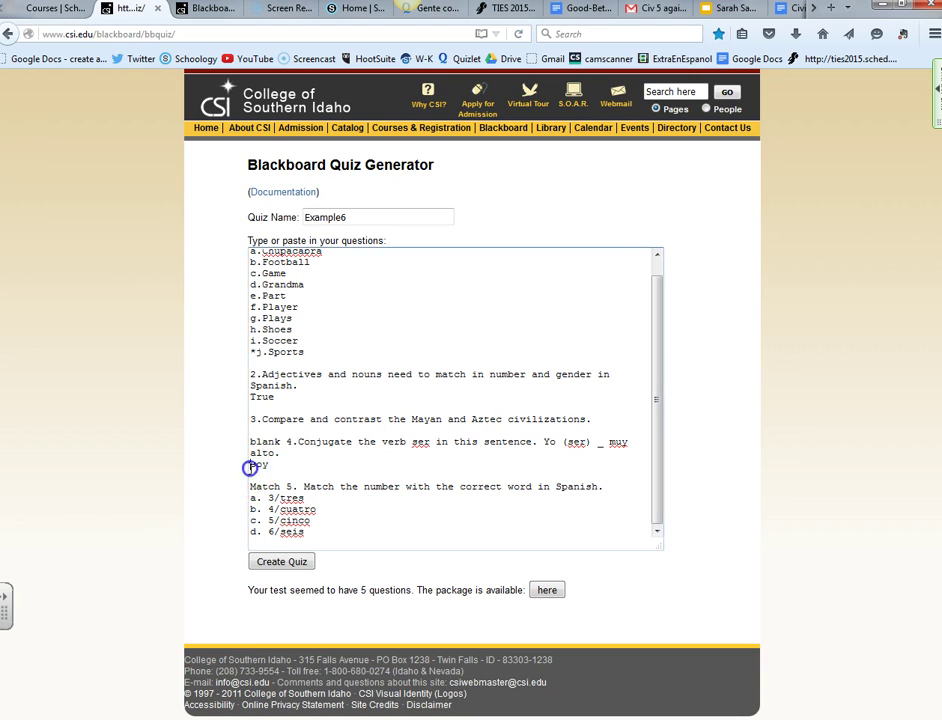
pyautogui.click(222, 472)
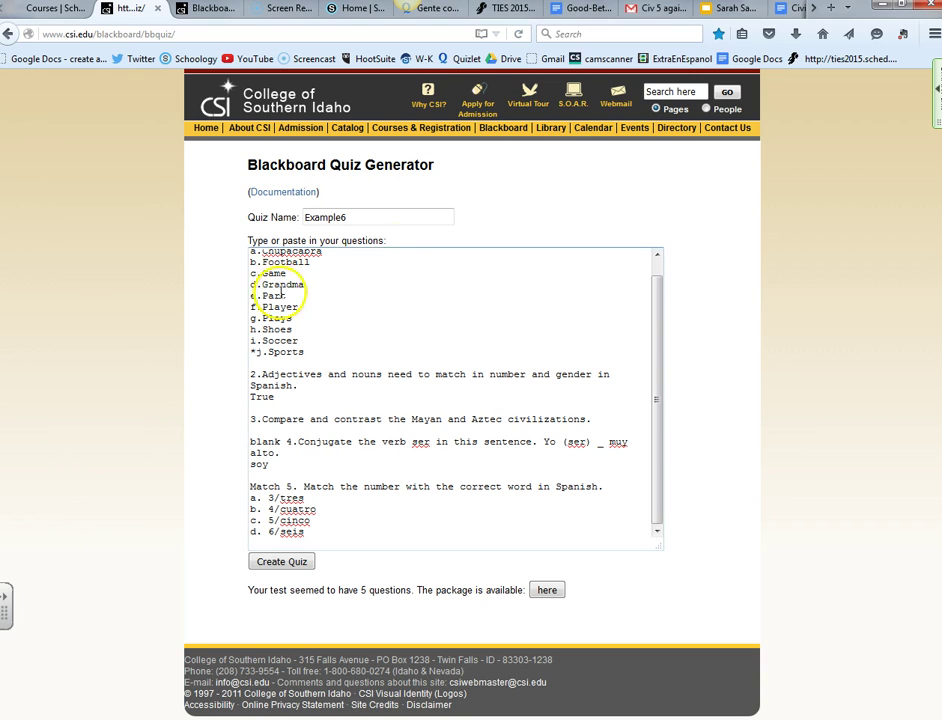
pyautogui.scroll(1, 264, 287)
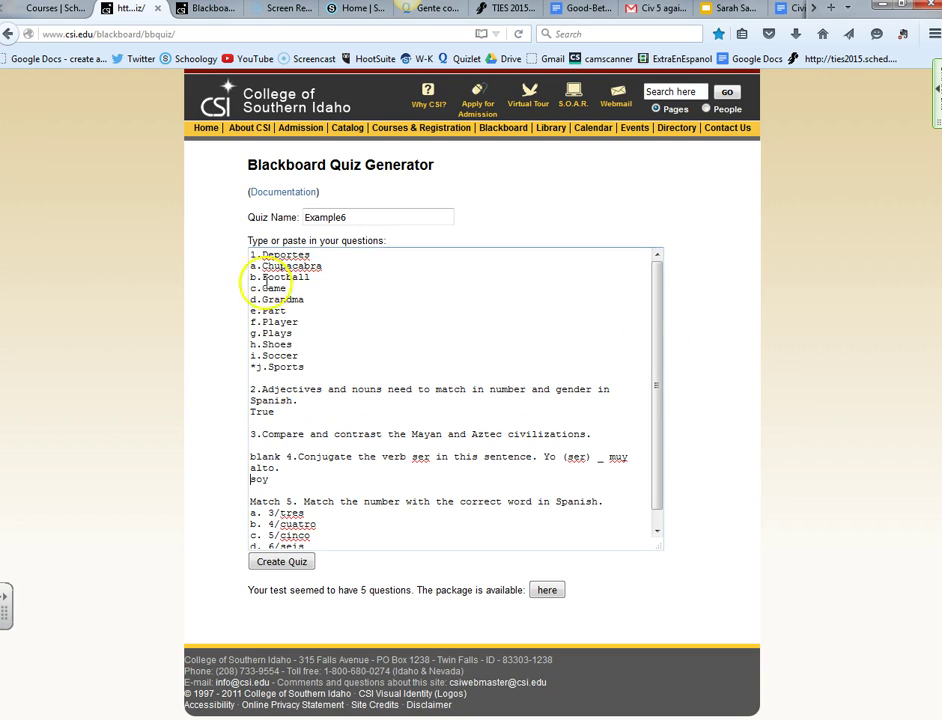
# - Generate the Example6 quiz and save its bbquiz.zip package to Downloads
pyautogui.click(282, 562)
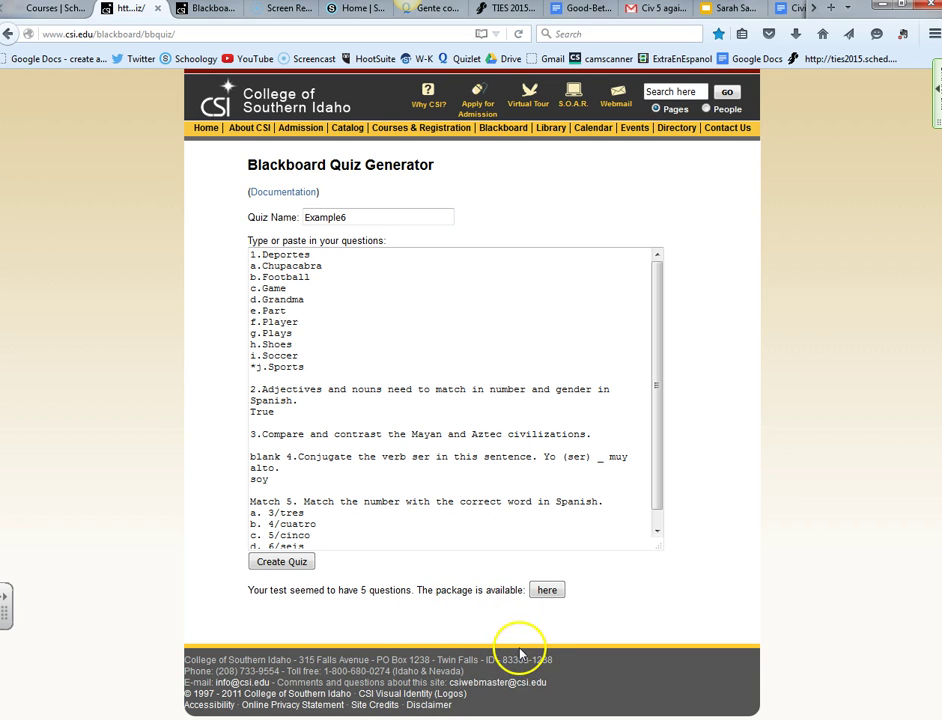
pyautogui.click(548, 592)
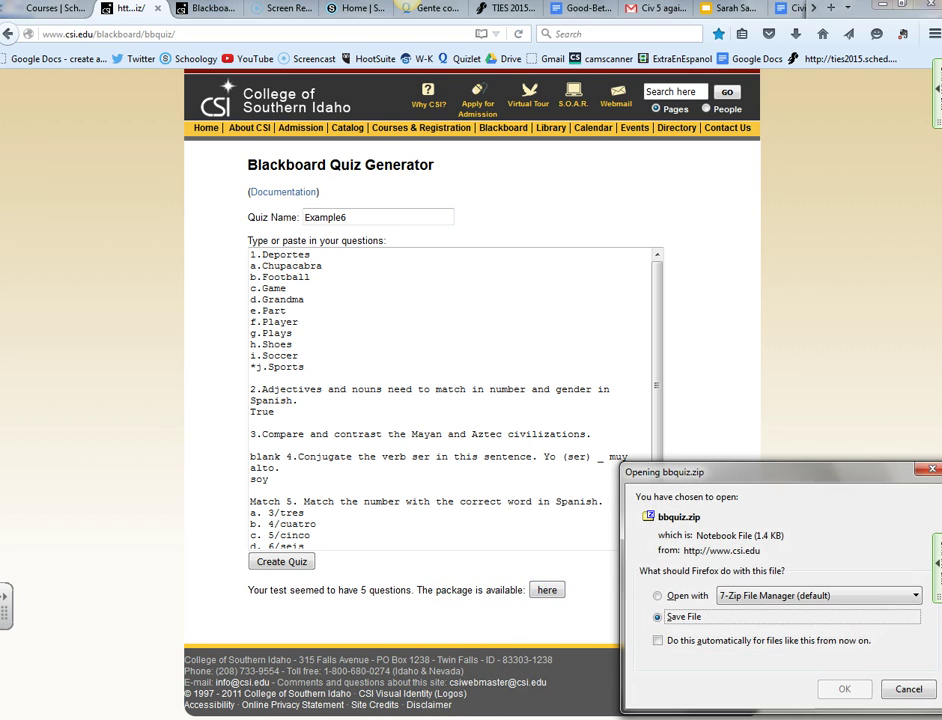
pyautogui.moveTo(715, 482); pyautogui.dragTo(482, 311)
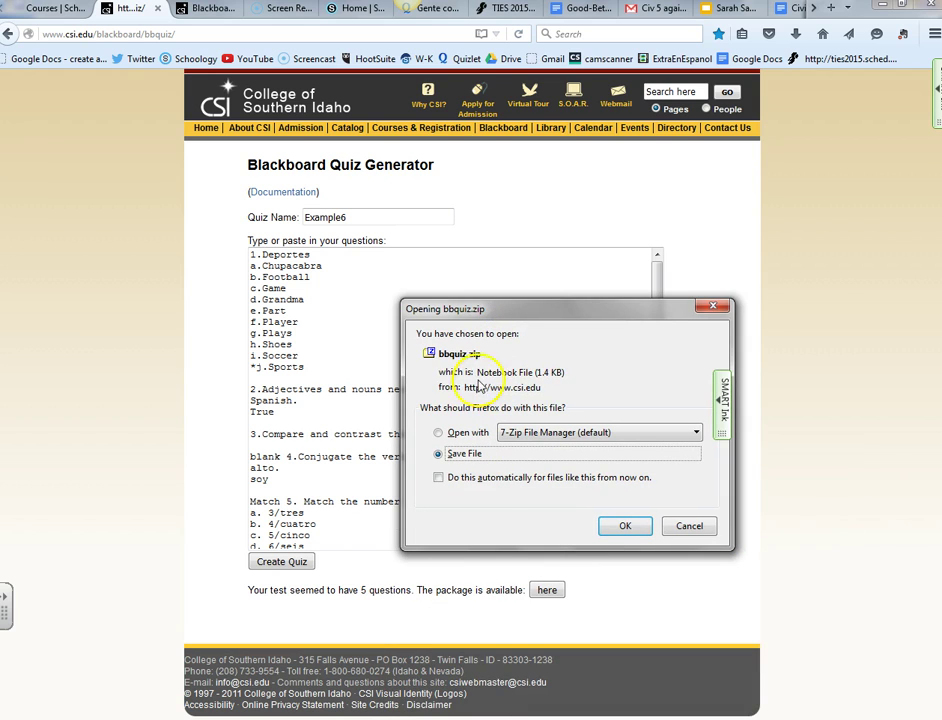
pyautogui.moveTo(430, 717)
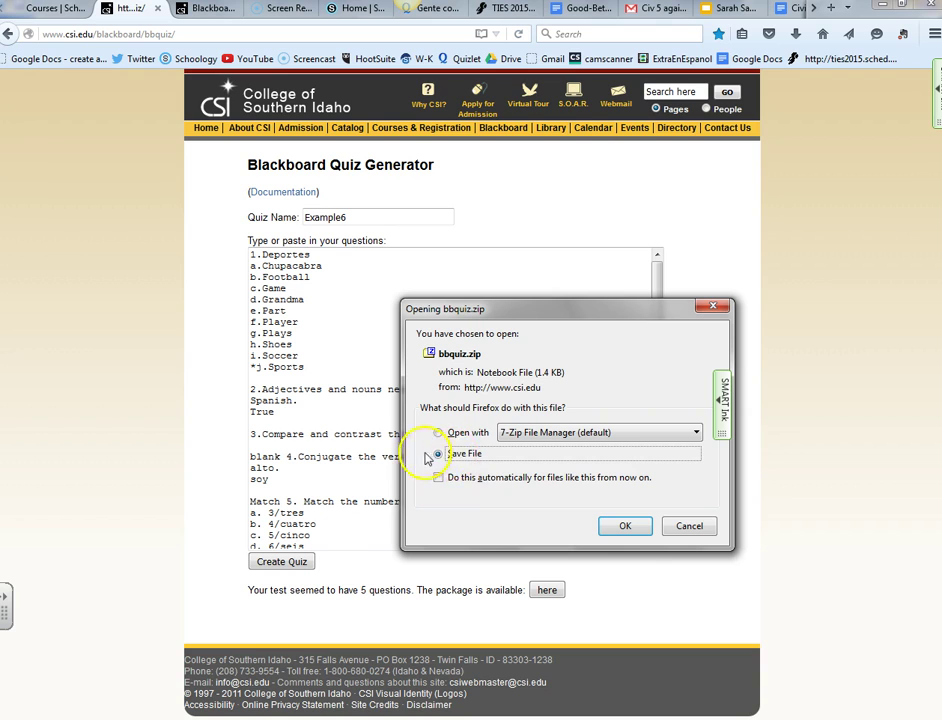
pyautogui.click(625, 527)
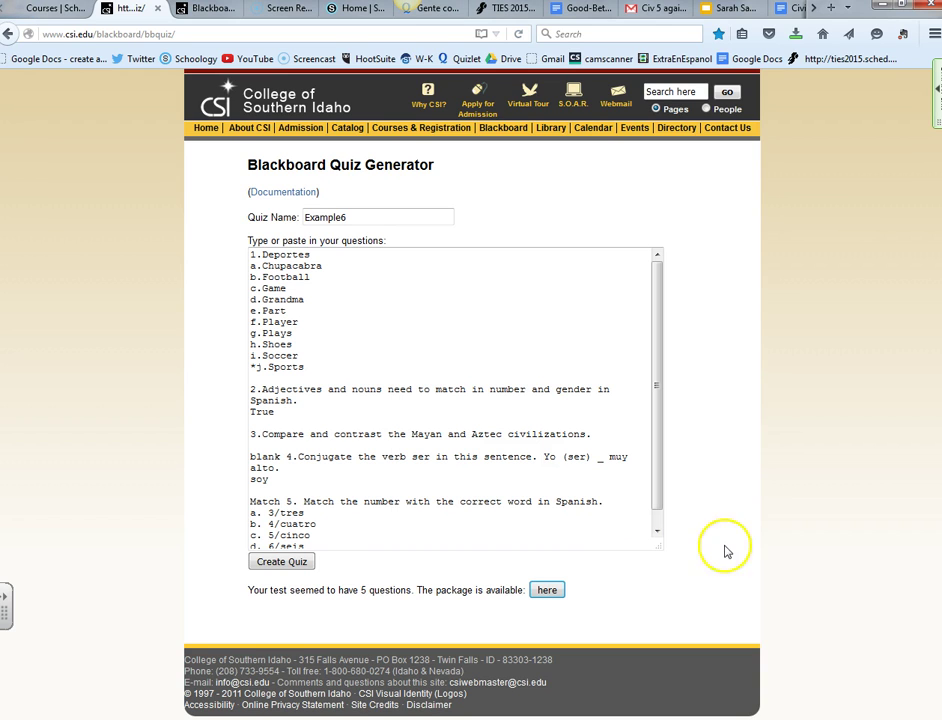
pyautogui.click(797, 35)
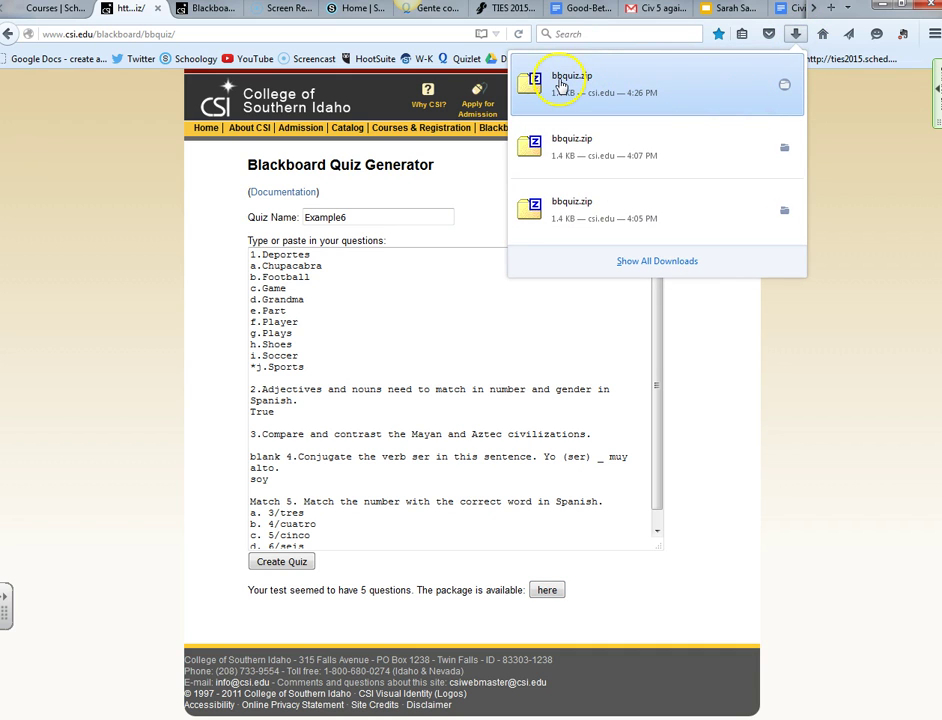
# - Rename the downloaded bbquiz.zip to Example6 and move it from Downloads to the Desktop
pyautogui.click(785, 90)
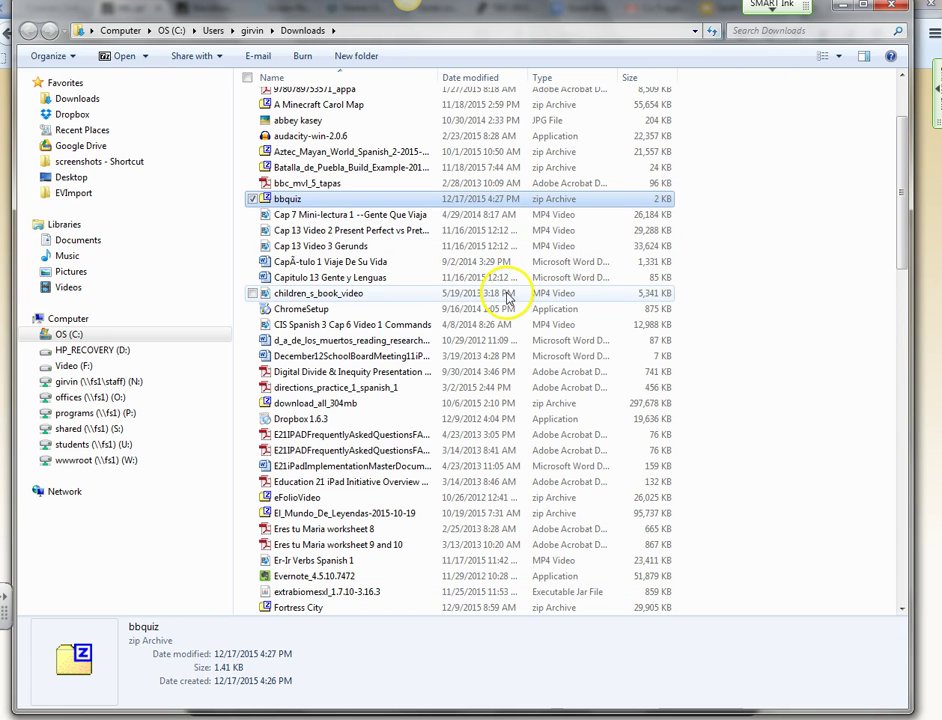
pyautogui.rightClick(287, 204)
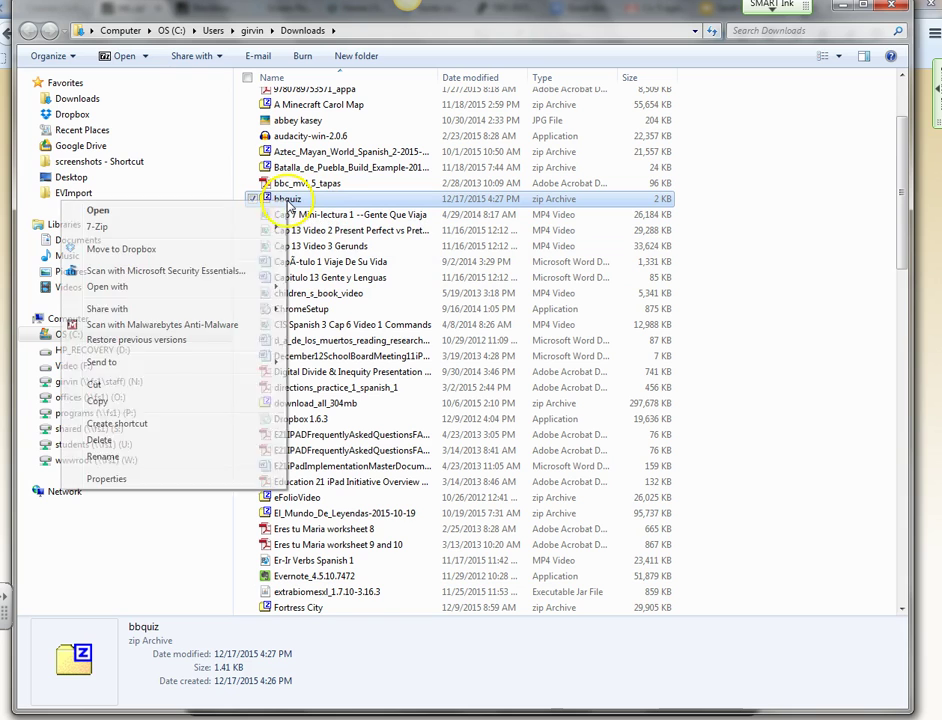
pyautogui.click(105, 456)
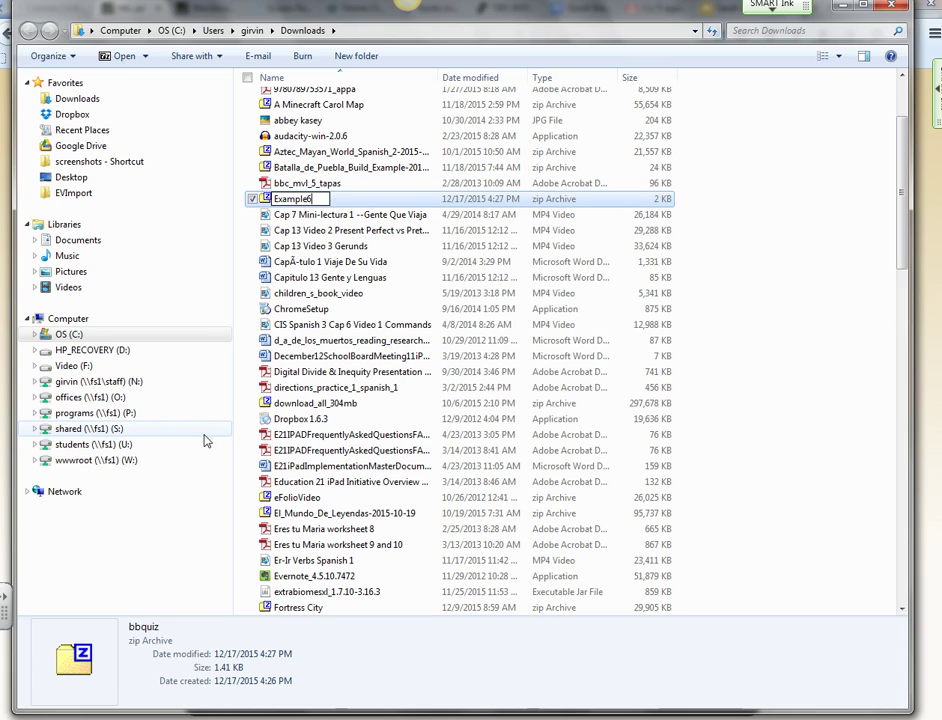
pyautogui.write('Example6')
pyautogui.press('Return')
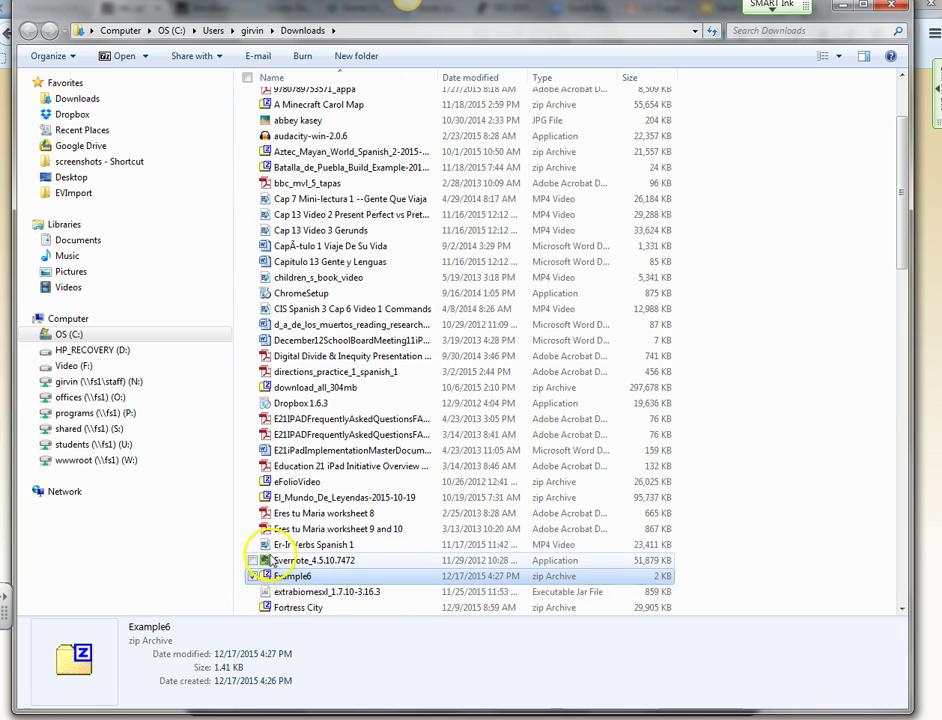
pyautogui.moveTo(252, 568); pyautogui.dragTo(72, 180)
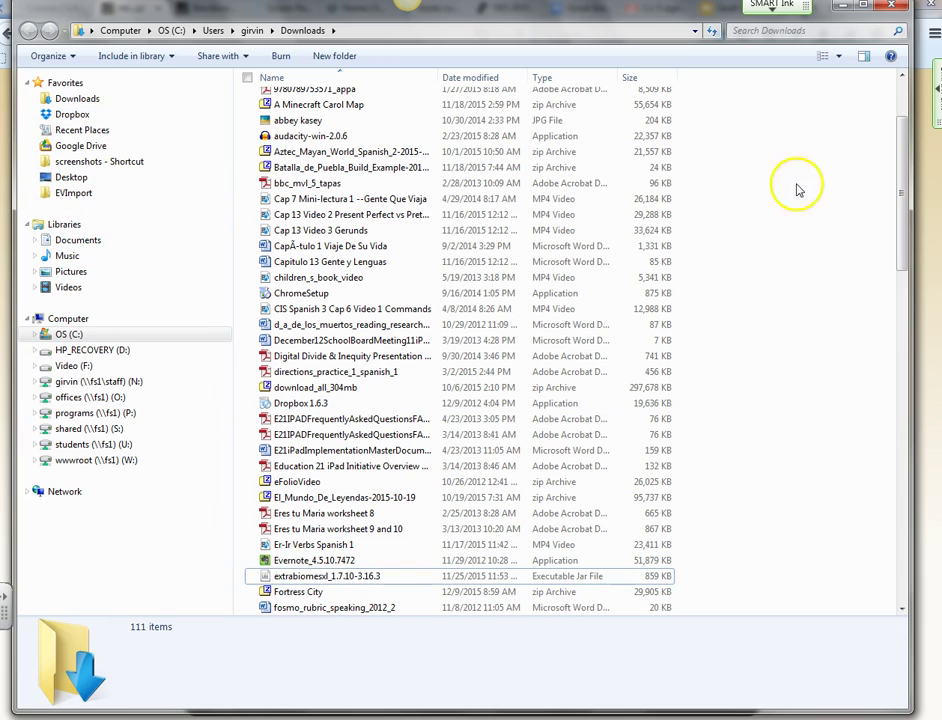
# - Back in Schoology, open Folder Holder 15-16: Section 1 and its Add Materials choices
pyautogui.click(843, 18)
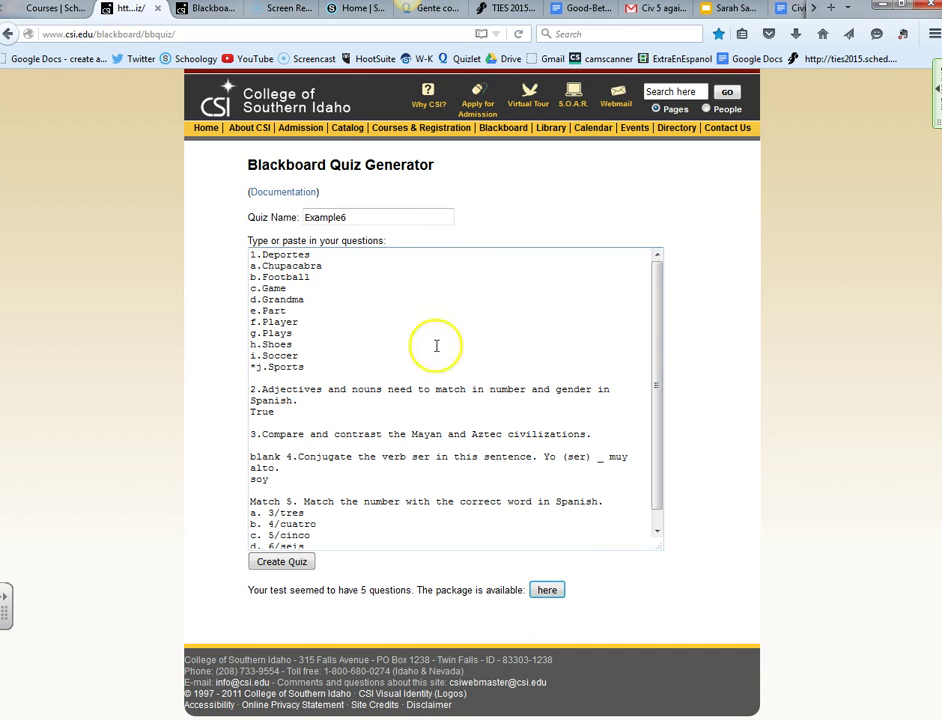
pyautogui.click(30, 9)
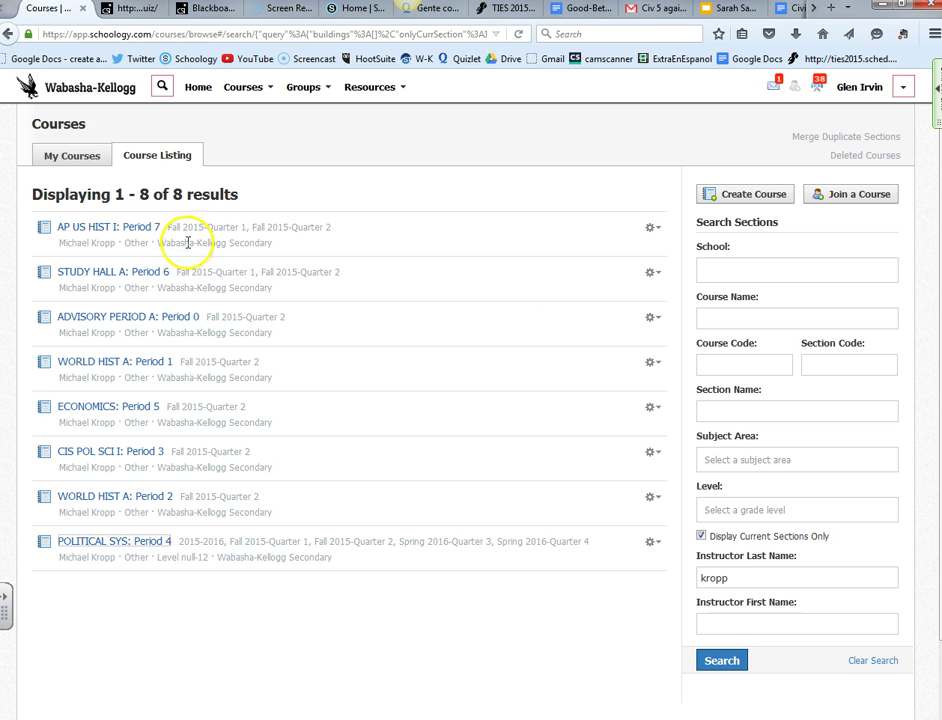
pyautogui.click(248, 90)
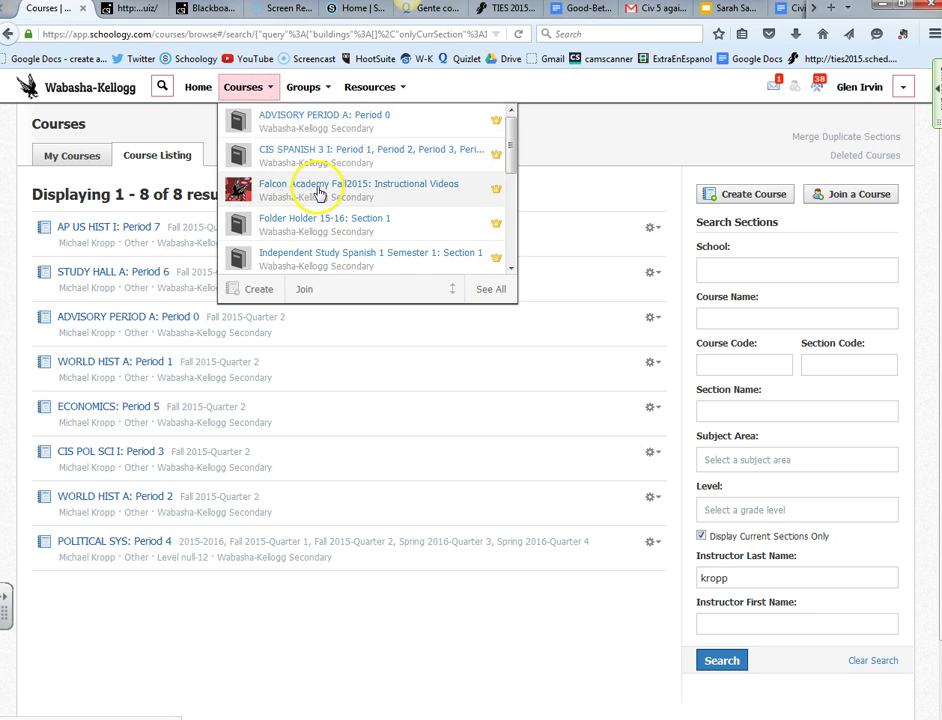
pyautogui.scroll(-3, 325, 245)
pyautogui.scroll(-1, 326, 240)
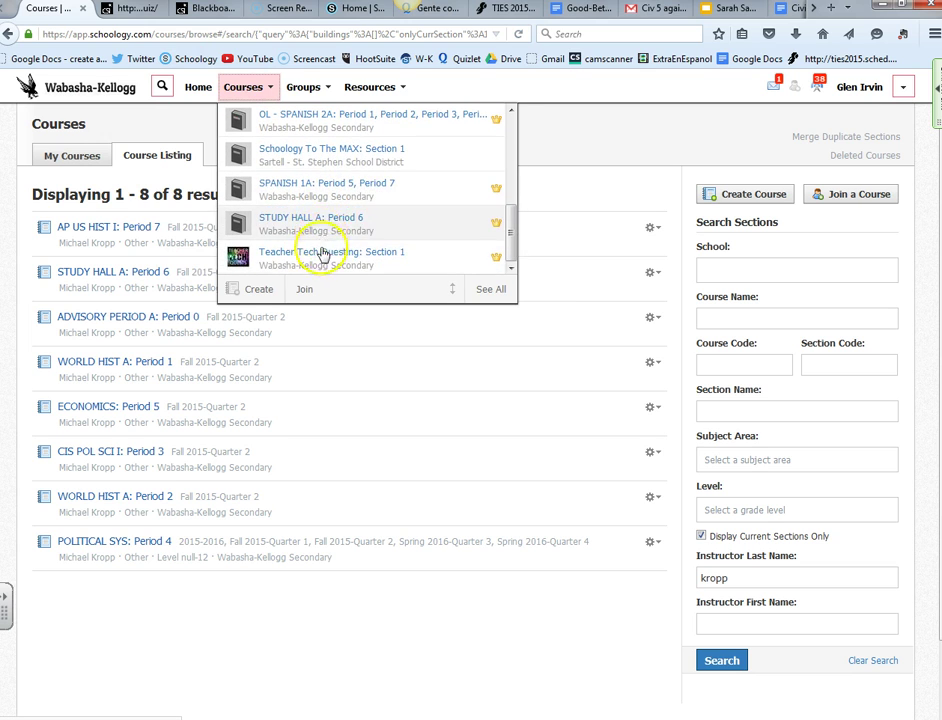
pyautogui.scroll(3, 340, 205)
pyautogui.click(313, 157)
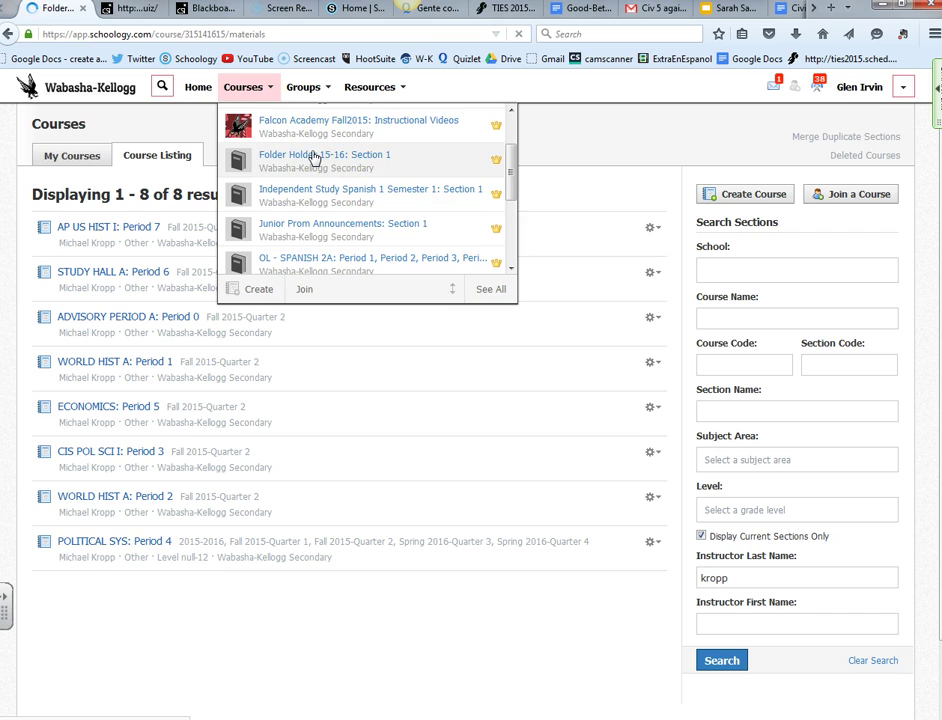
pyautogui.click(243, 176)
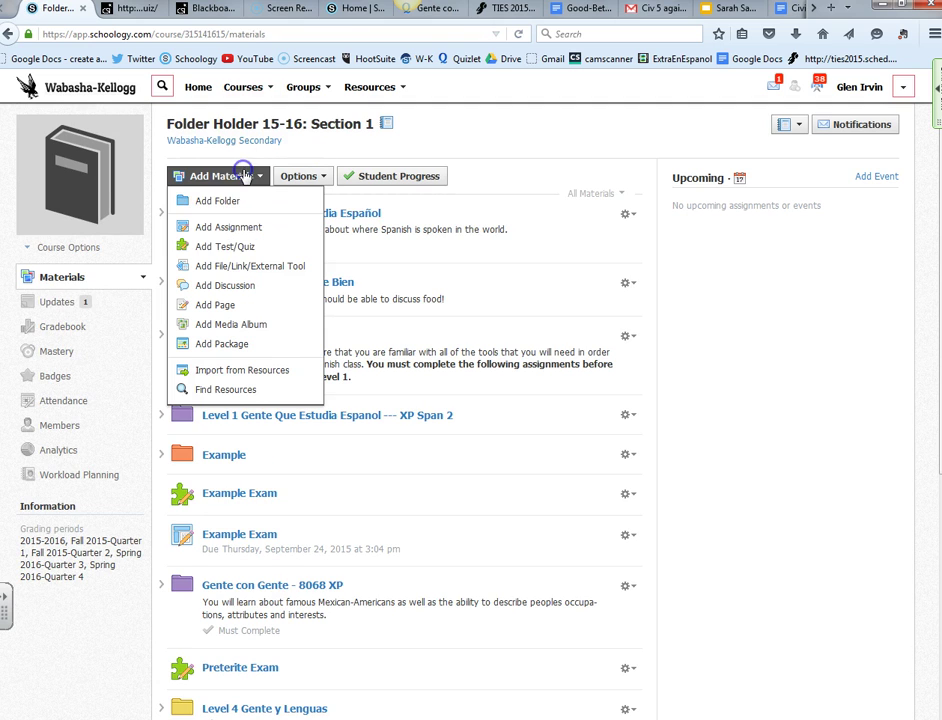
# - Create an empty test/quiz named Example6 in Folder Holder 15-16: Section 1
pyautogui.click(228, 246)
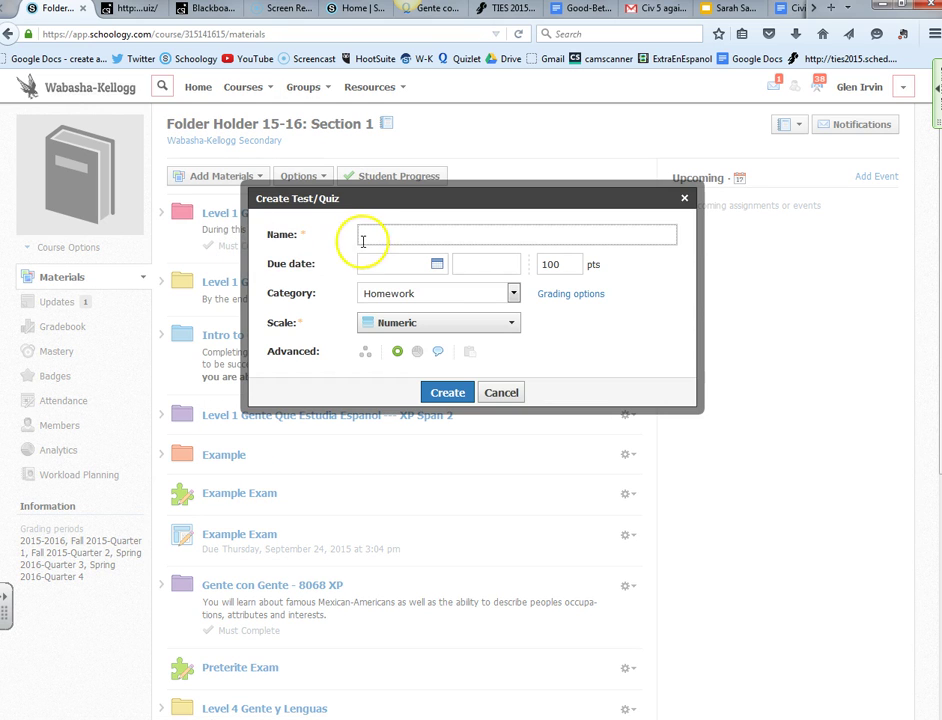
pyautogui.click(363, 240)
pyautogui.write('Example')
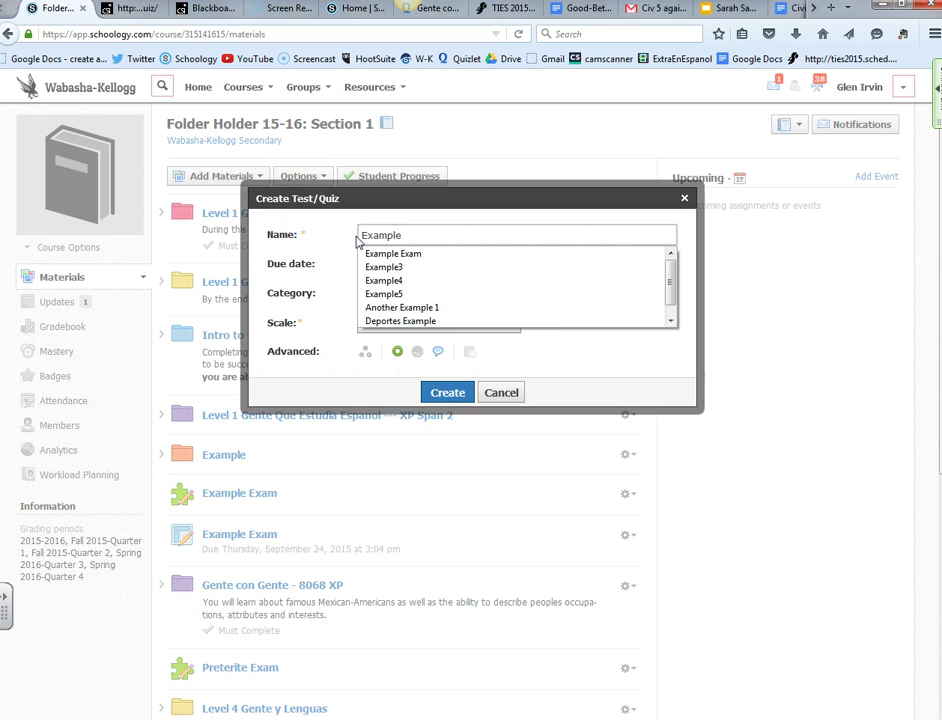
pyautogui.write('6')
pyautogui.click(448, 392)
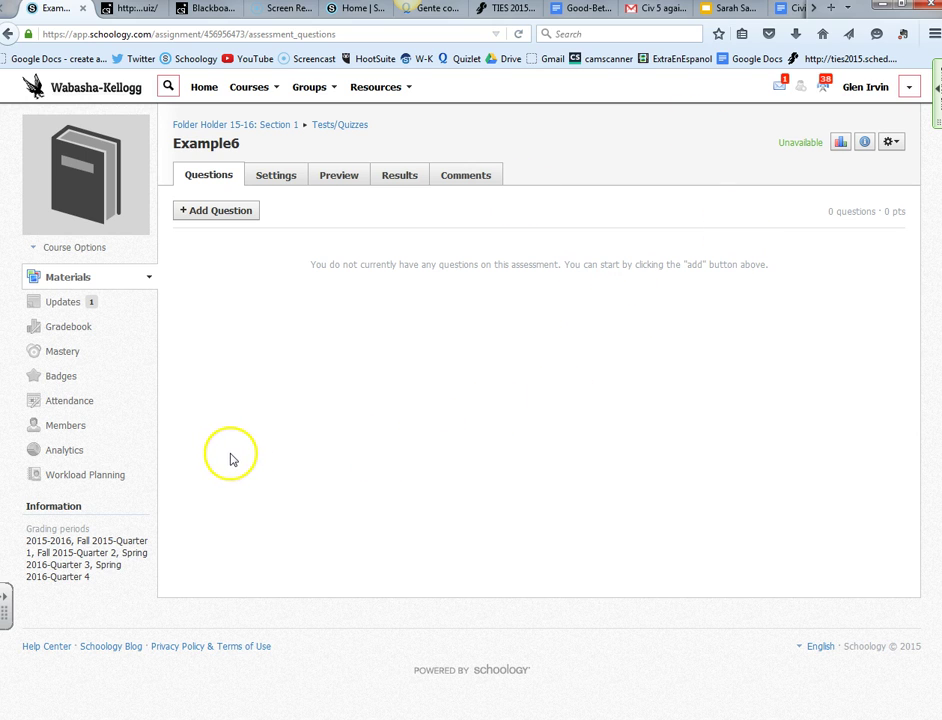
# - Import the questions from Example6.zip using the Blackboard 7.1–9.0 format
pyautogui.click(196, 213)
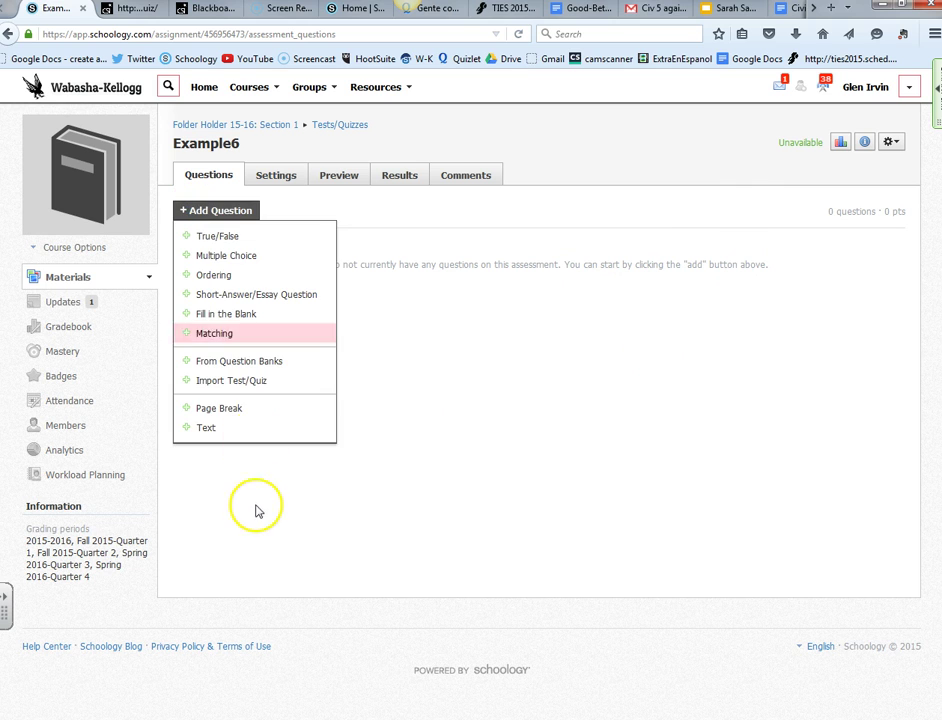
pyautogui.click(233, 385)
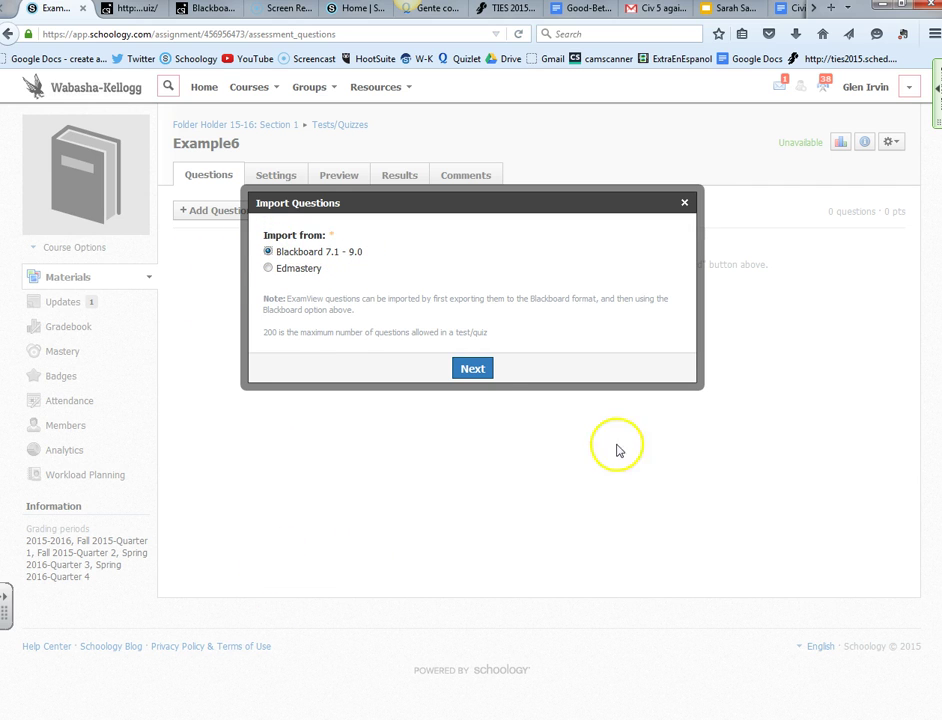
pyautogui.click(473, 368)
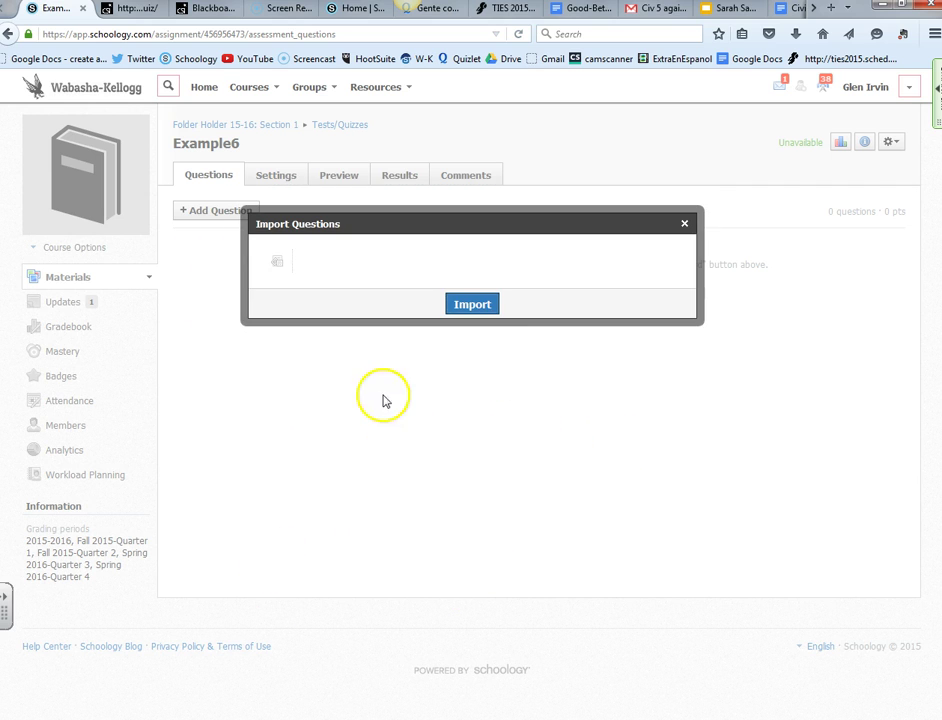
pyautogui.click(278, 264)
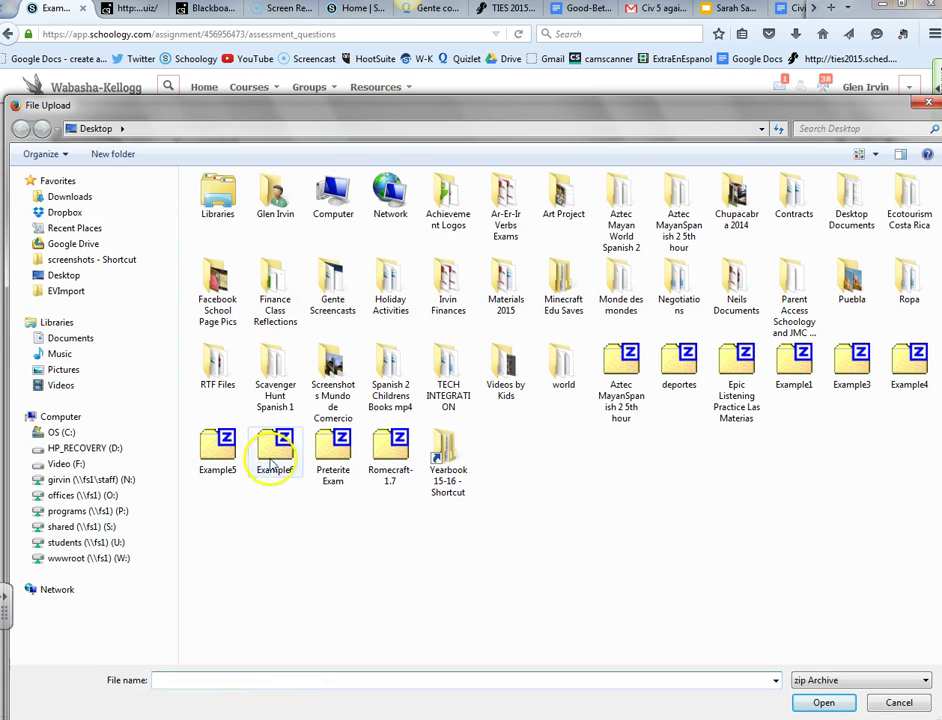
pyautogui.click(274, 458)
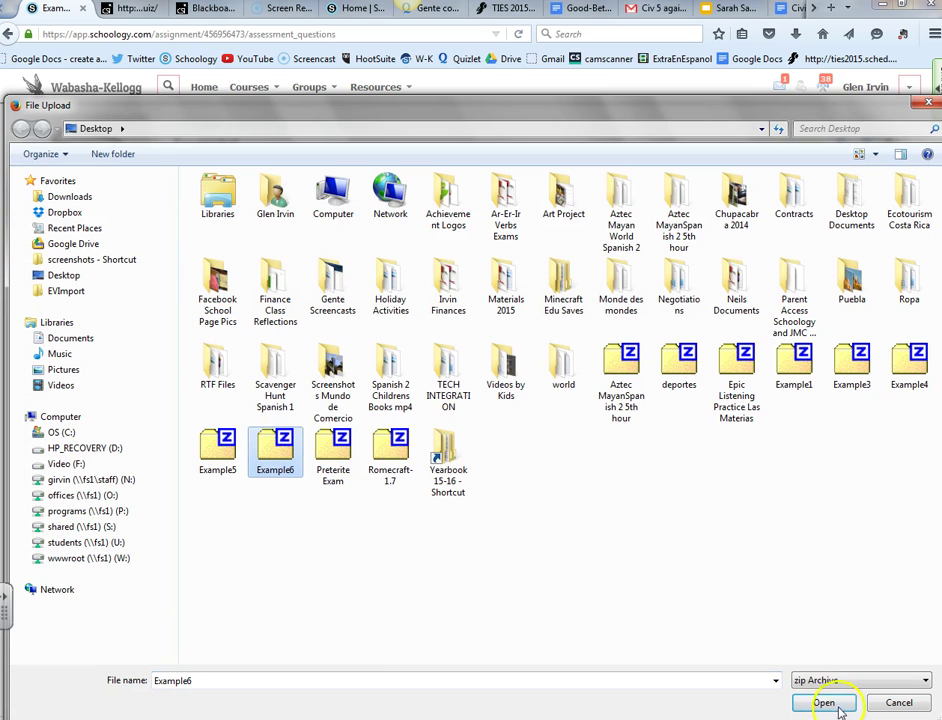
pyautogui.click(805, 702)
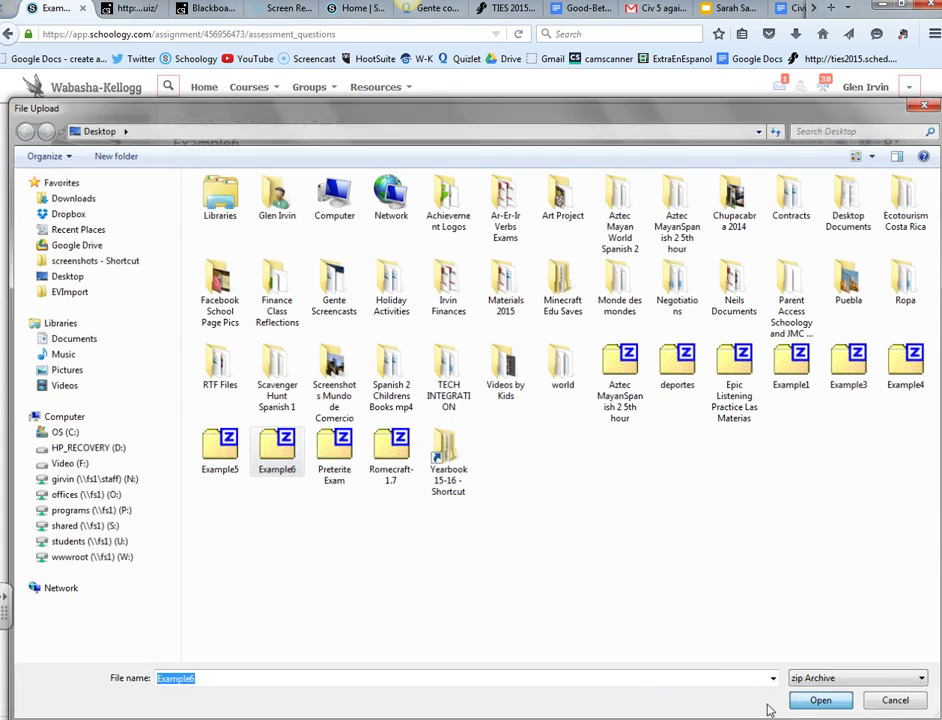
pyautogui.click(480, 315)
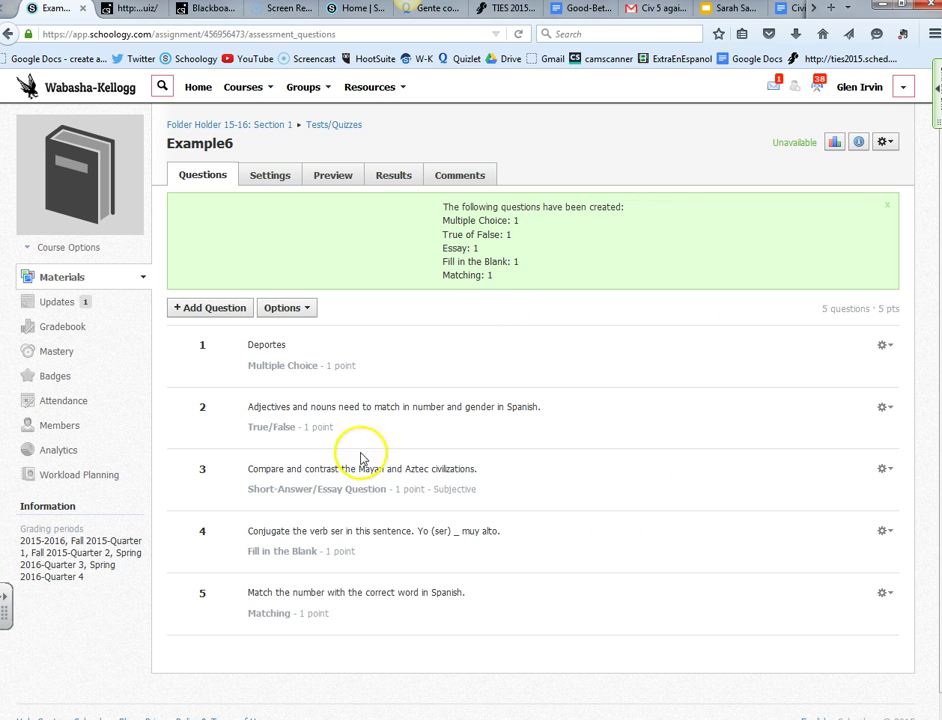
pyautogui.click(885, 345)
pyautogui.click(889, 369)
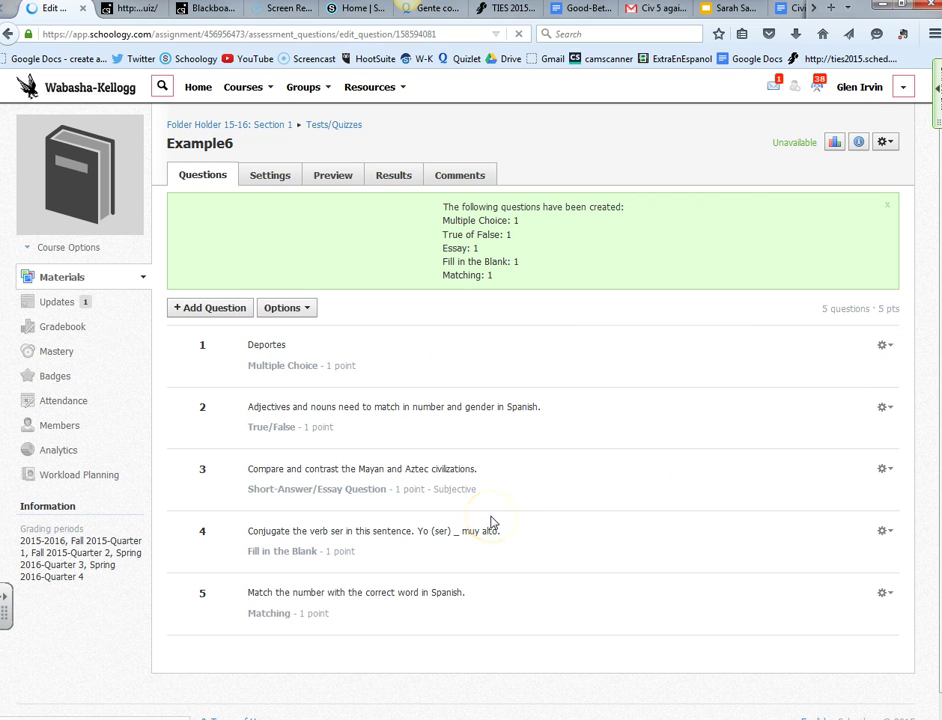
pyautogui.scroll(-5, 491, 517)
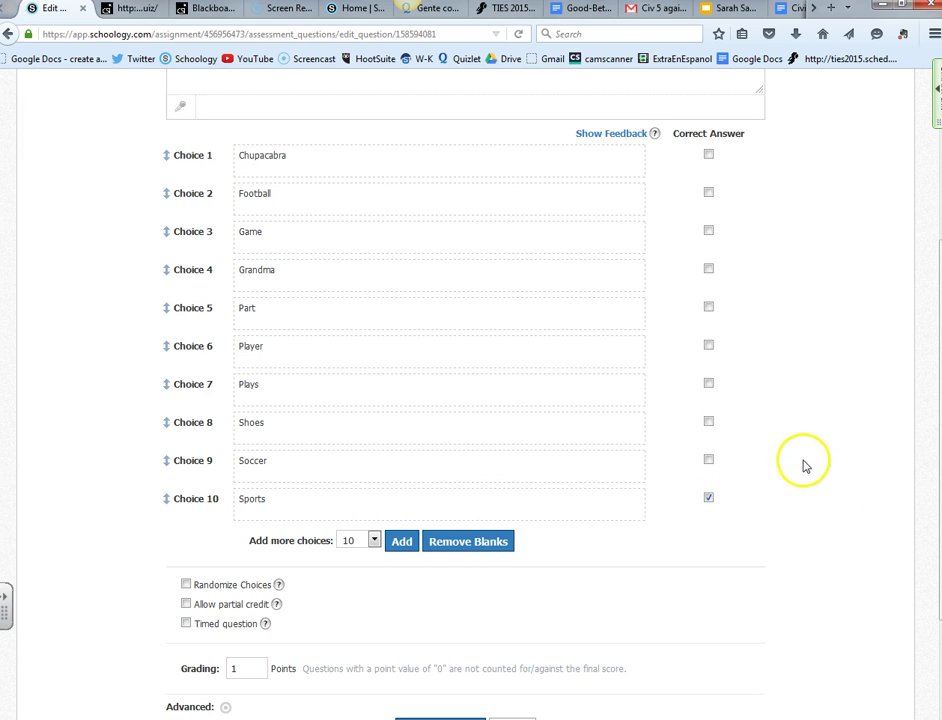
pyautogui.scroll(3, 346, 567)
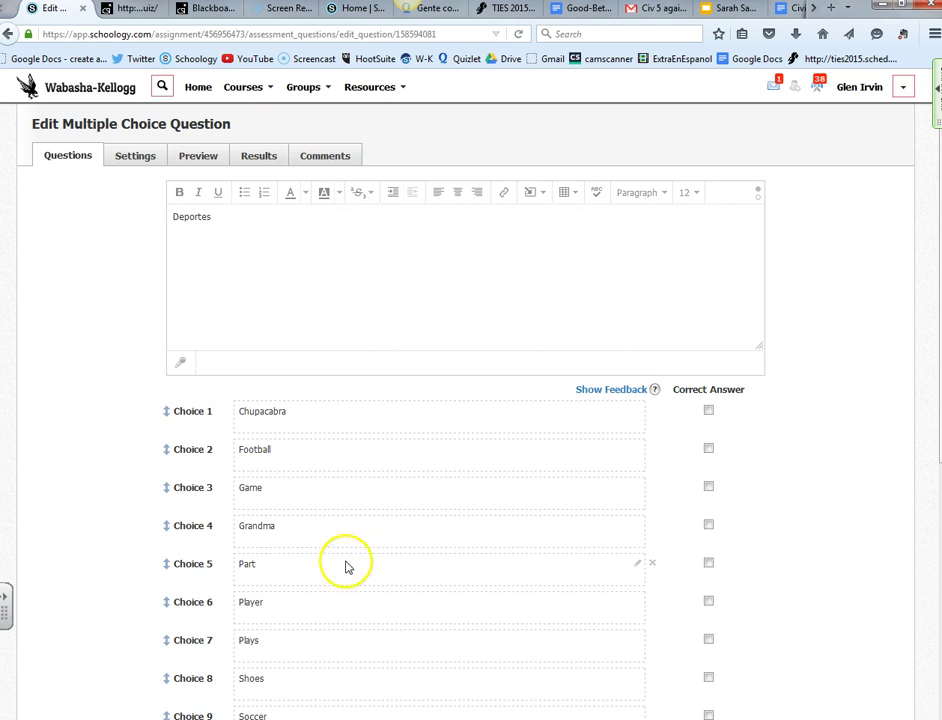
pyautogui.click(78, 160)
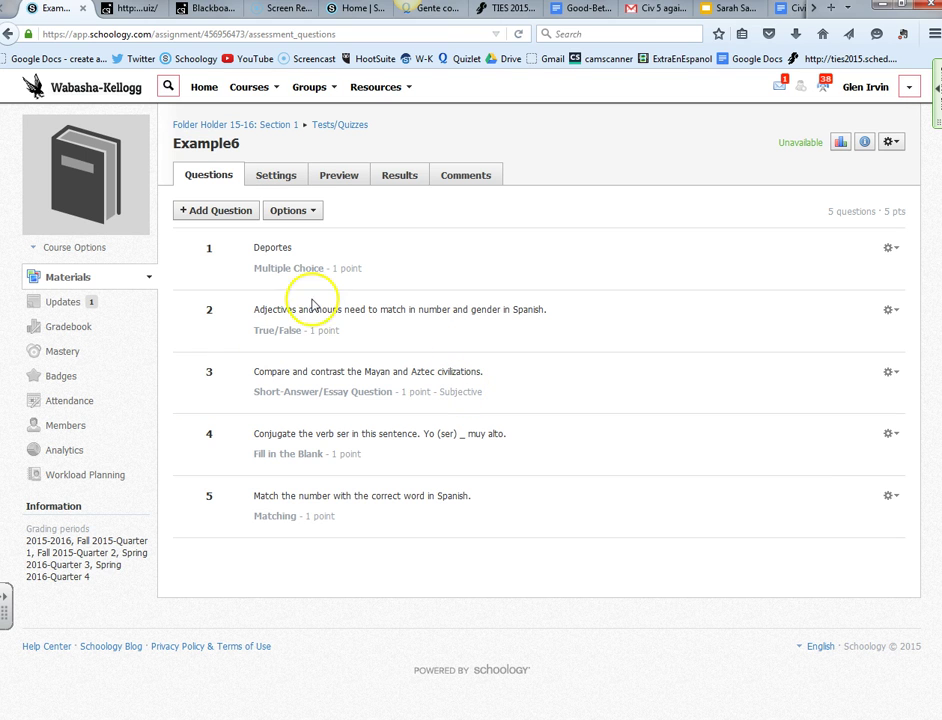
pyautogui.click(890, 310)
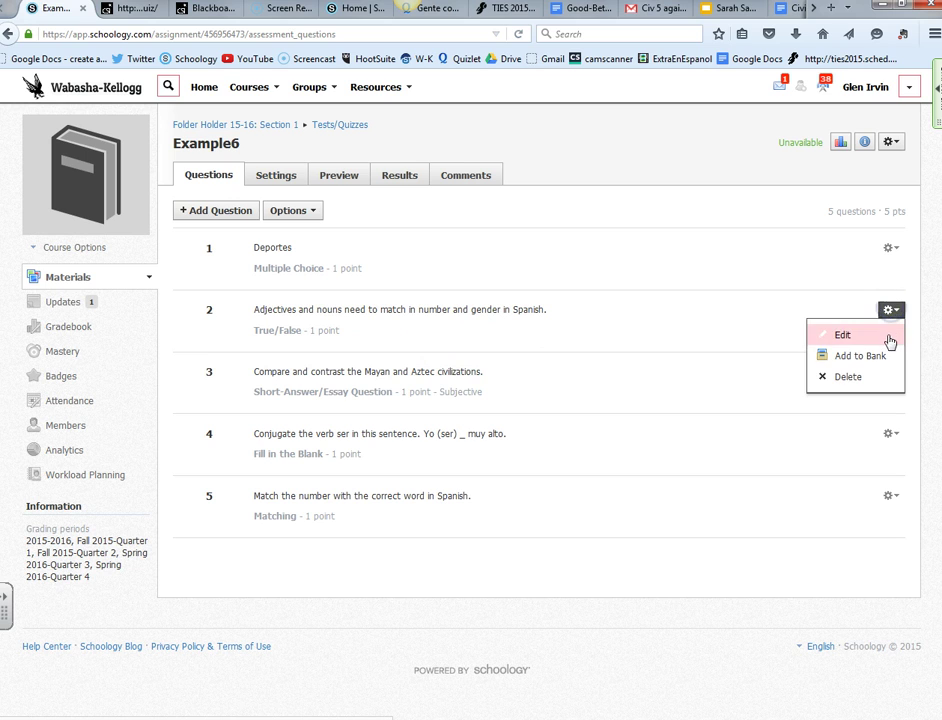
pyautogui.click(889, 394)
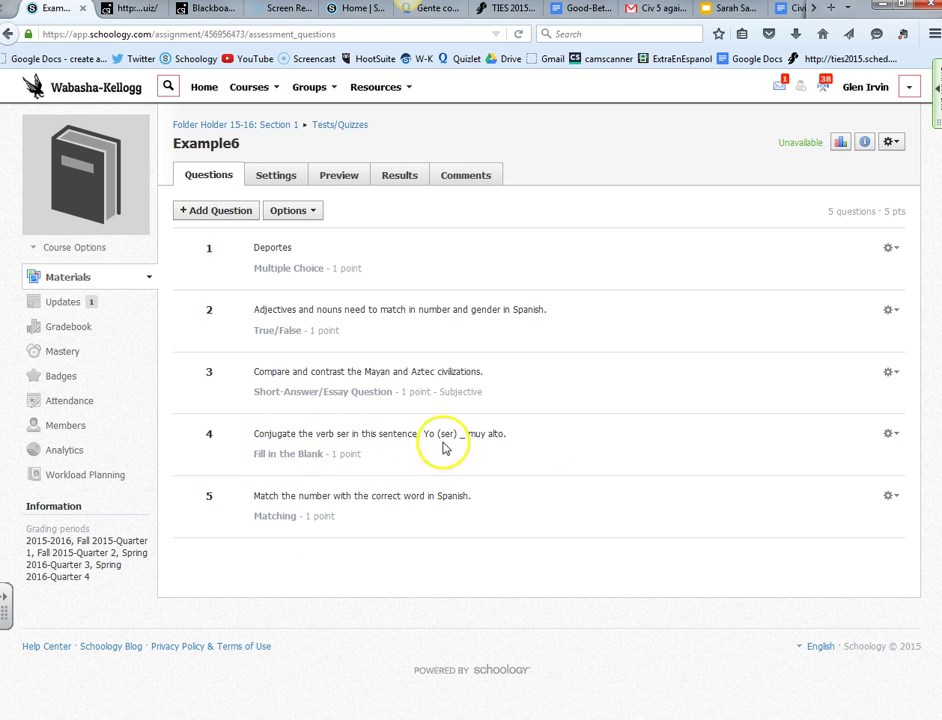
# - Edit fill-in-the-blank question 4 so its Answer 1 is soy, and save it
pyautogui.click(886, 434)
pyautogui.click(880, 458)
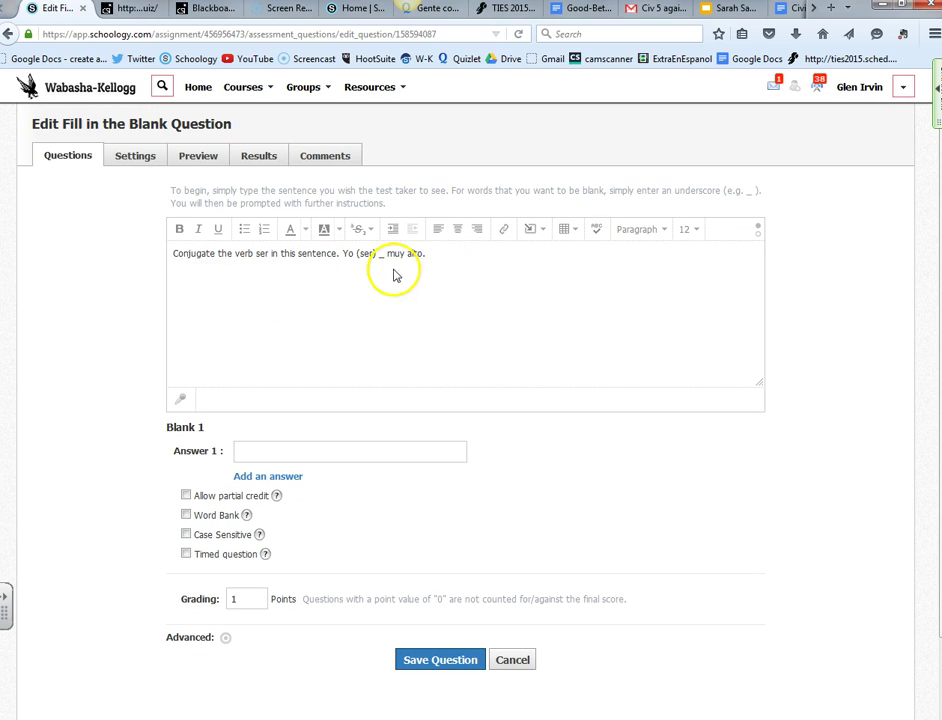
pyautogui.click(284, 453)
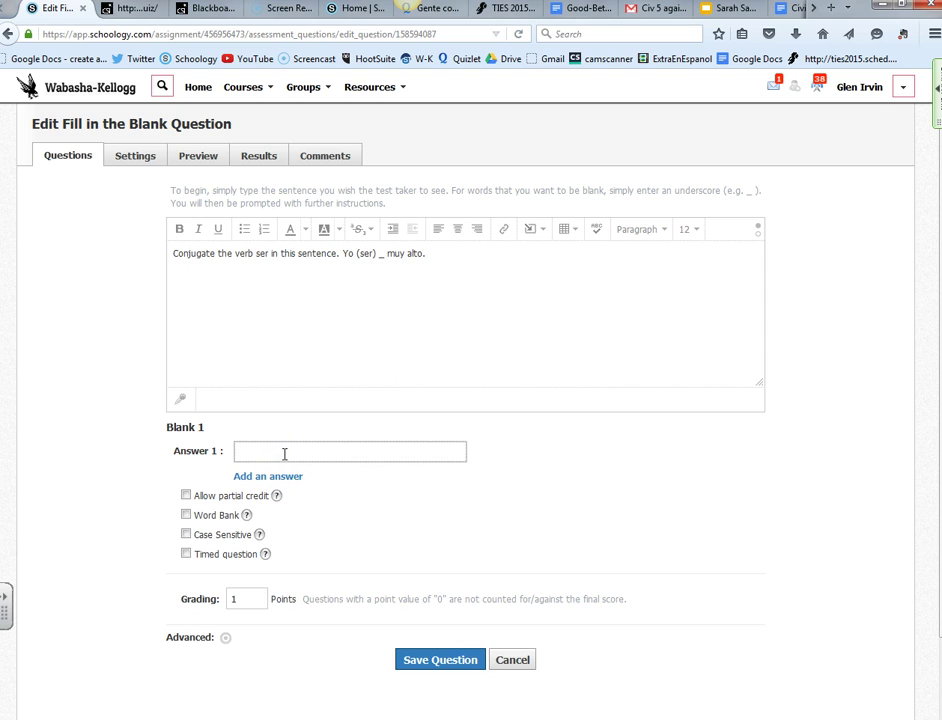
pyautogui.write('soy')
pyautogui.click(32, 462)
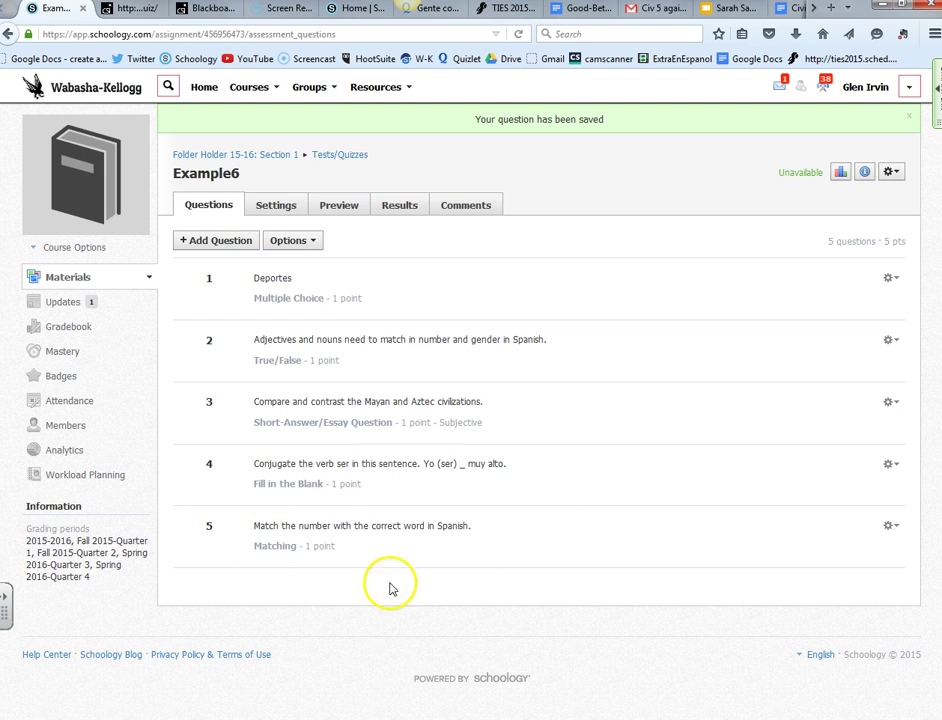
# - Set matching question 5 to 10 points with partial credit allowed and save it
pyautogui.click(890, 525)
pyautogui.click(842, 550)
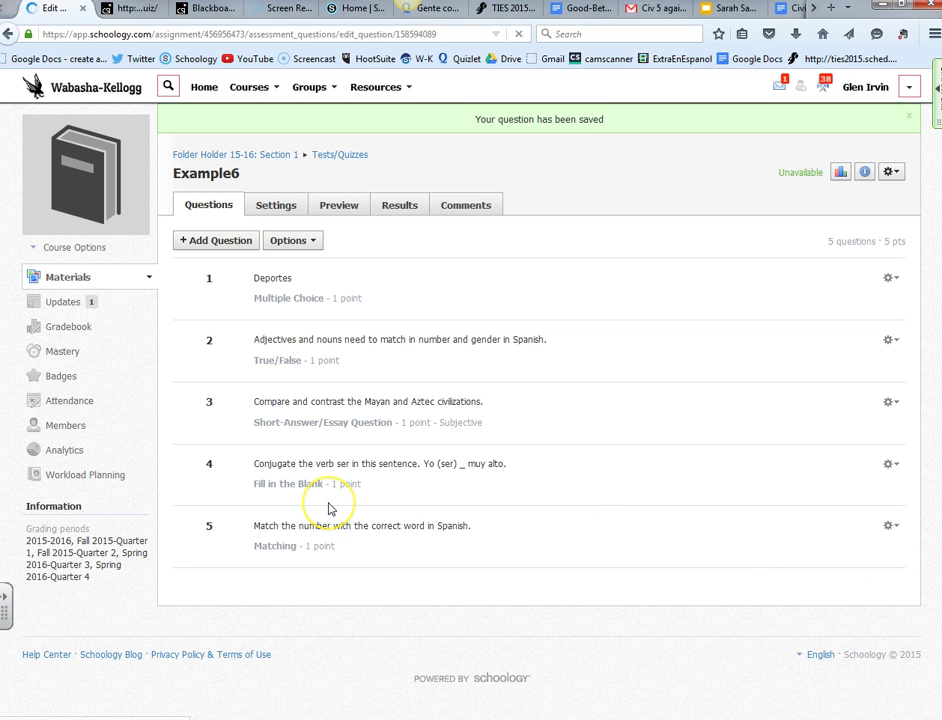
pyautogui.scroll(-2, 31, 432)
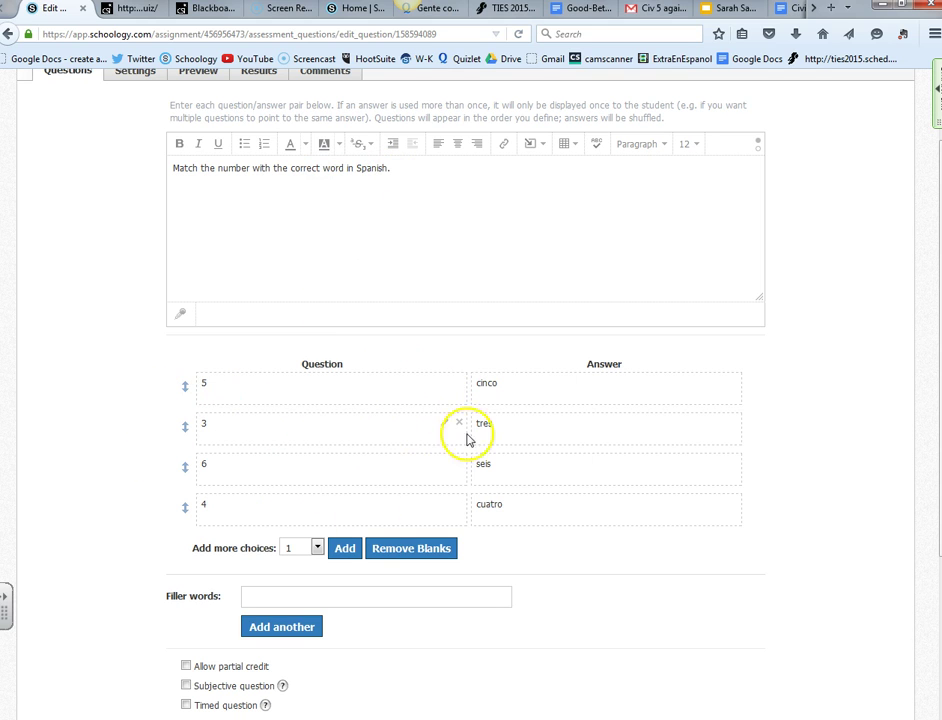
pyautogui.scroll(-3, 122, 492)
pyautogui.scroll(-1, 125, 495)
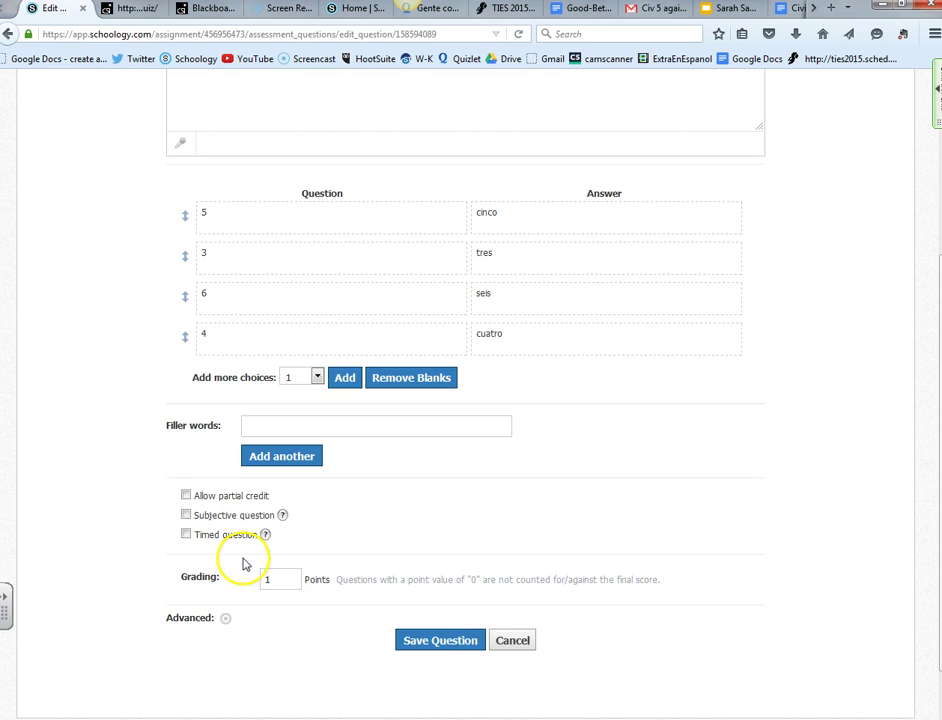
pyautogui.click(186, 497)
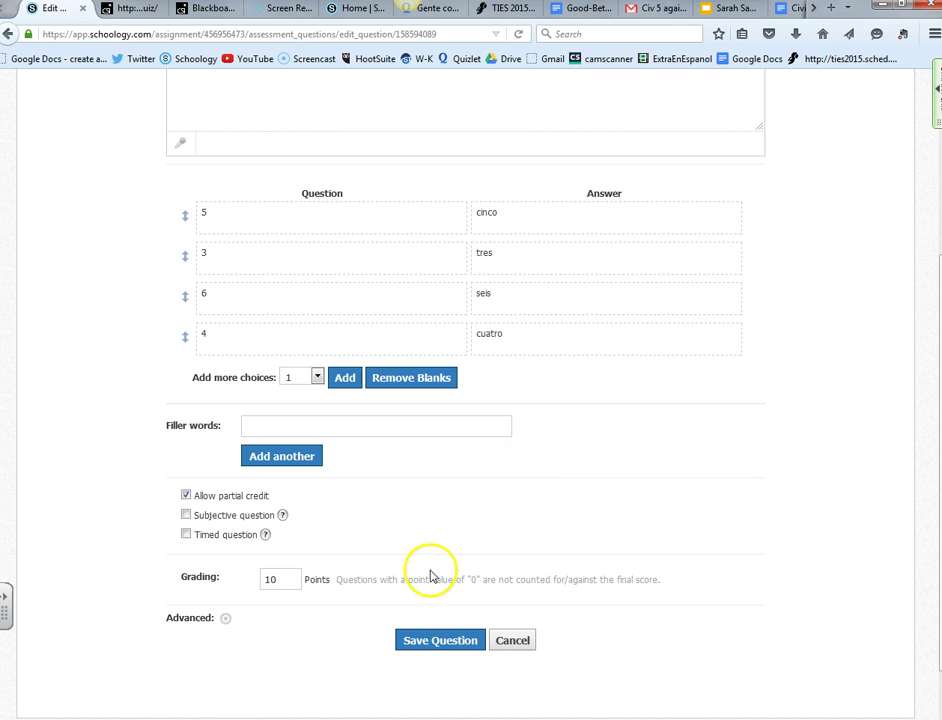
pyautogui.click(269, 425)
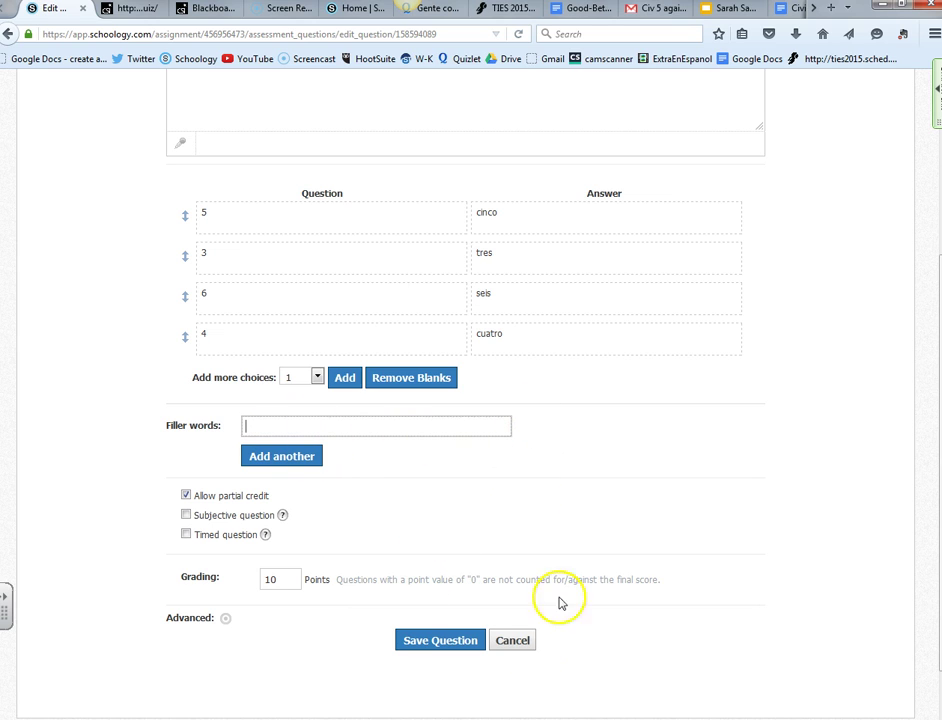
pyautogui.click(437, 642)
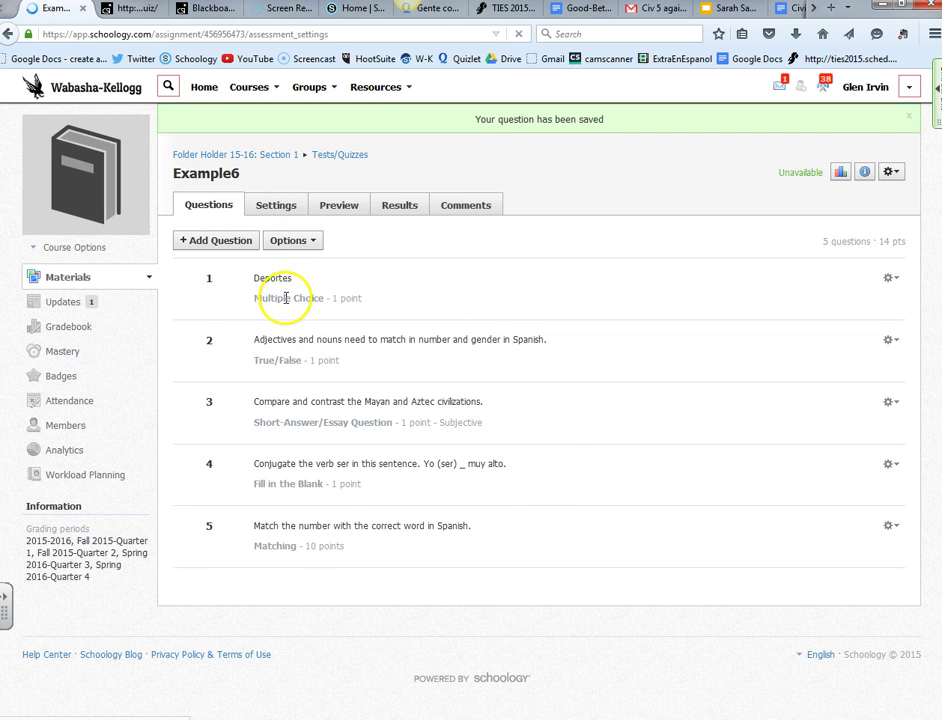
# - Set the Example6 quiz's Availability to Available now and save the settings
pyautogui.click(349, 371)
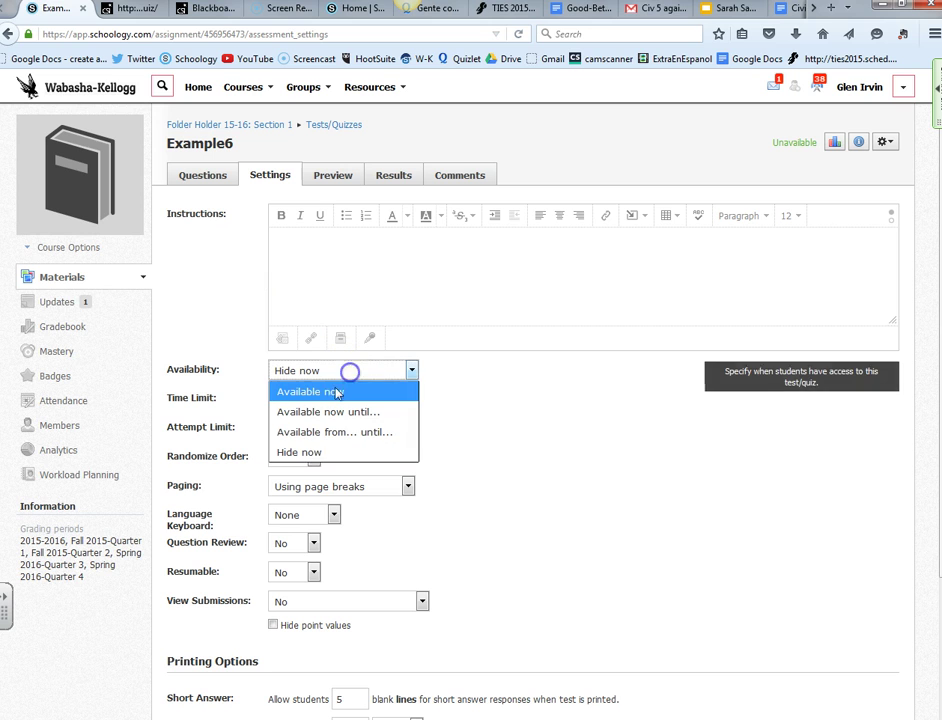
pyautogui.click(332, 401)
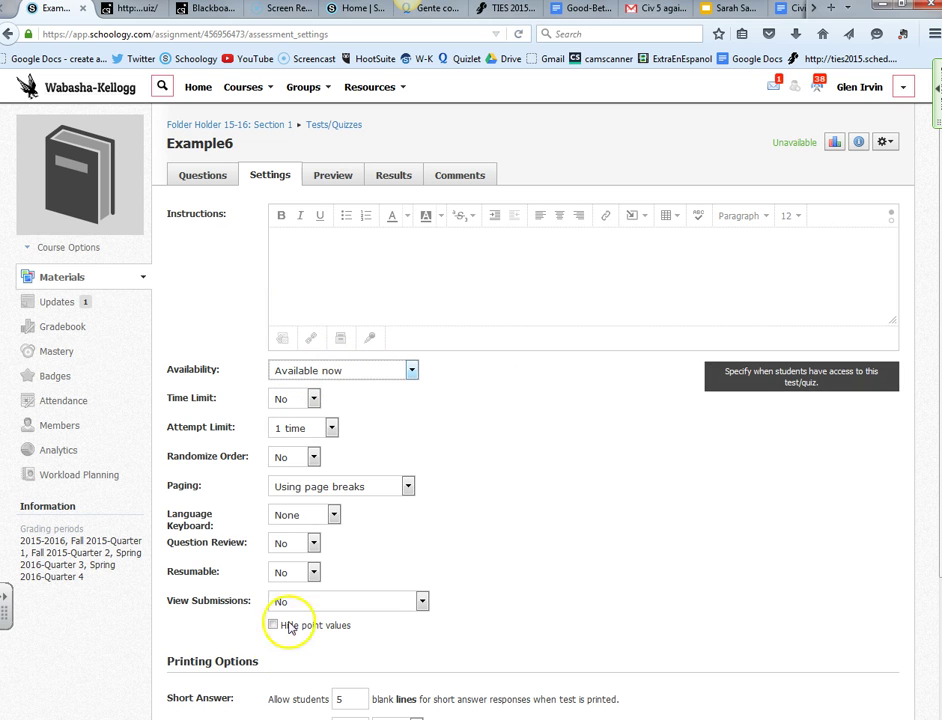
pyautogui.scroll(-3, 284, 620)
pyautogui.click(339, 599)
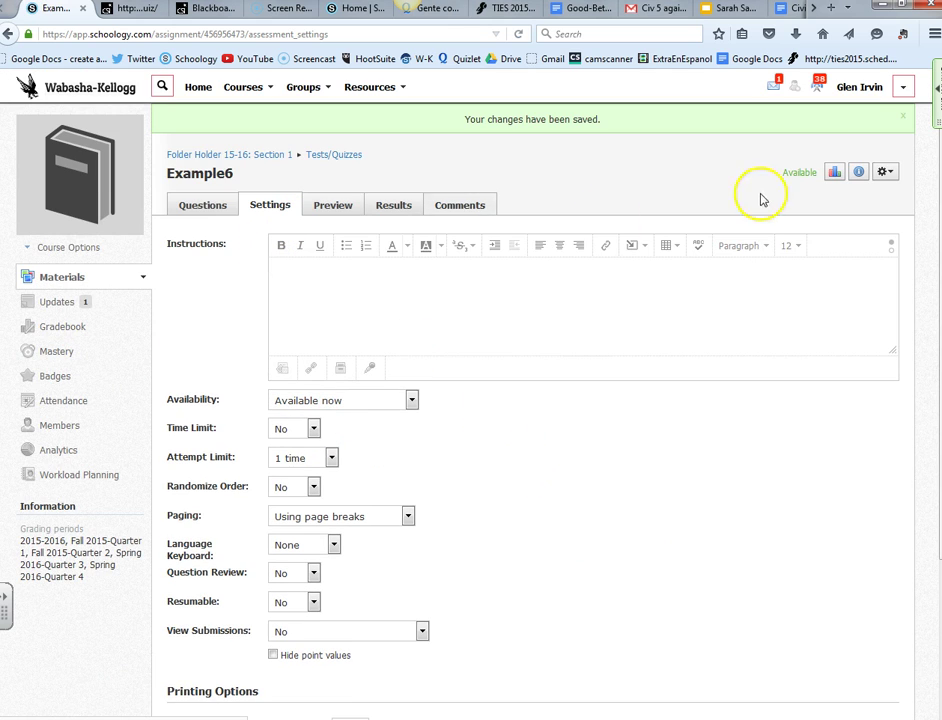
pyautogui.click(204, 202)
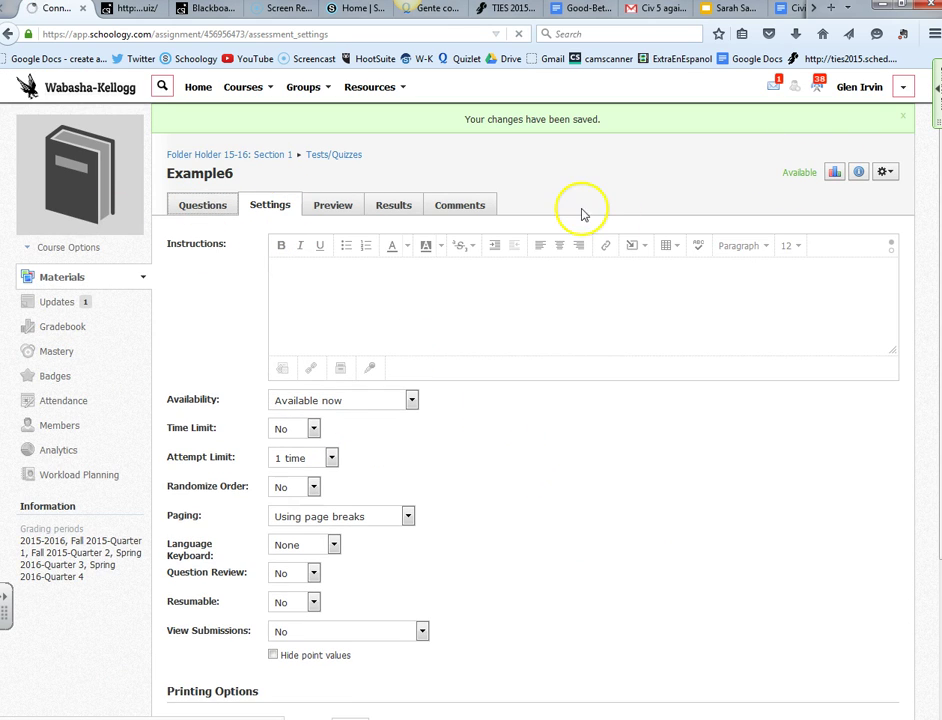
pyautogui.hotkey('alt', 'Tab')
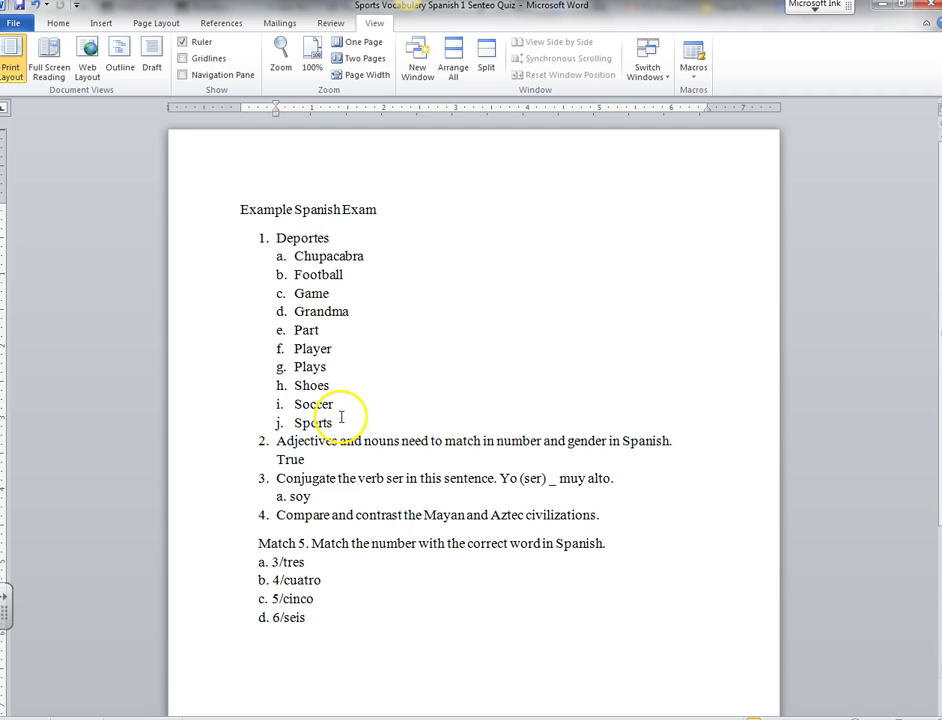
pyautogui.hotkey('alt', 'Tab')
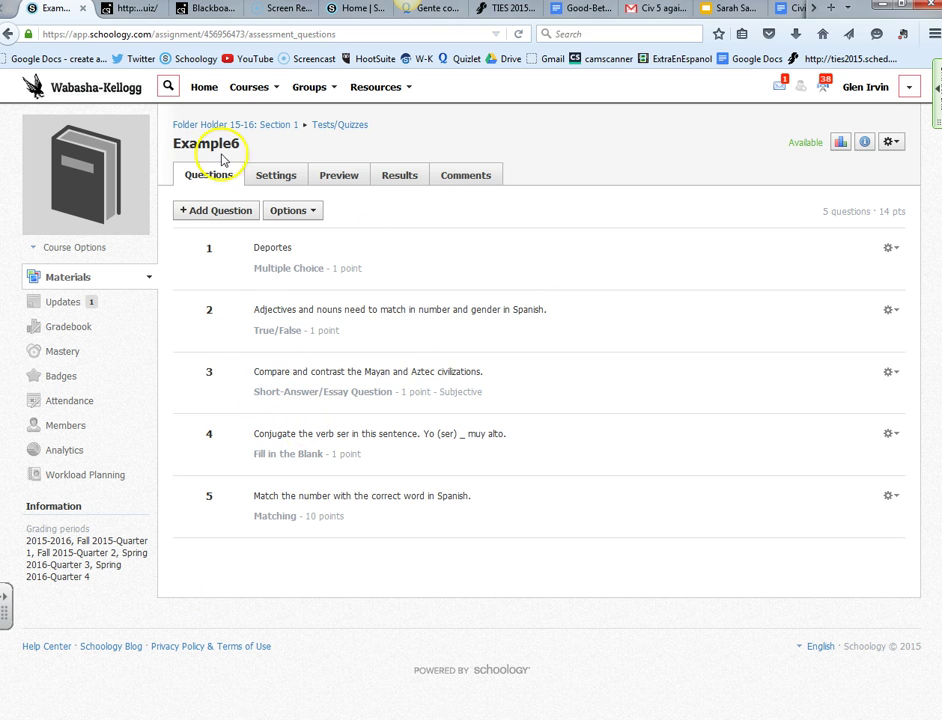
pyautogui.click(115, 9)
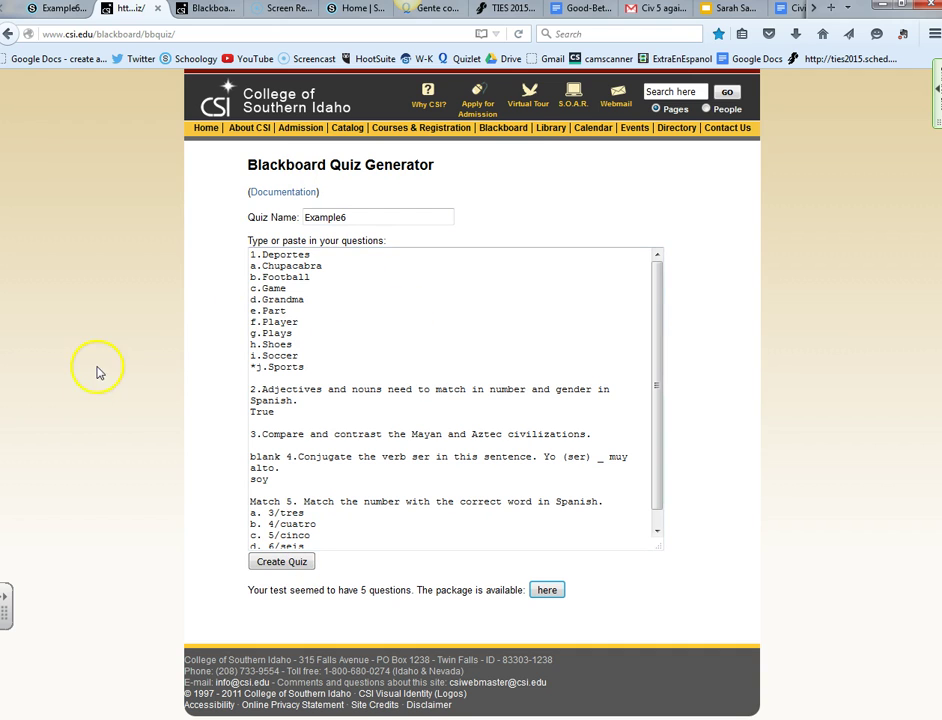
pyautogui.click(206, 12)
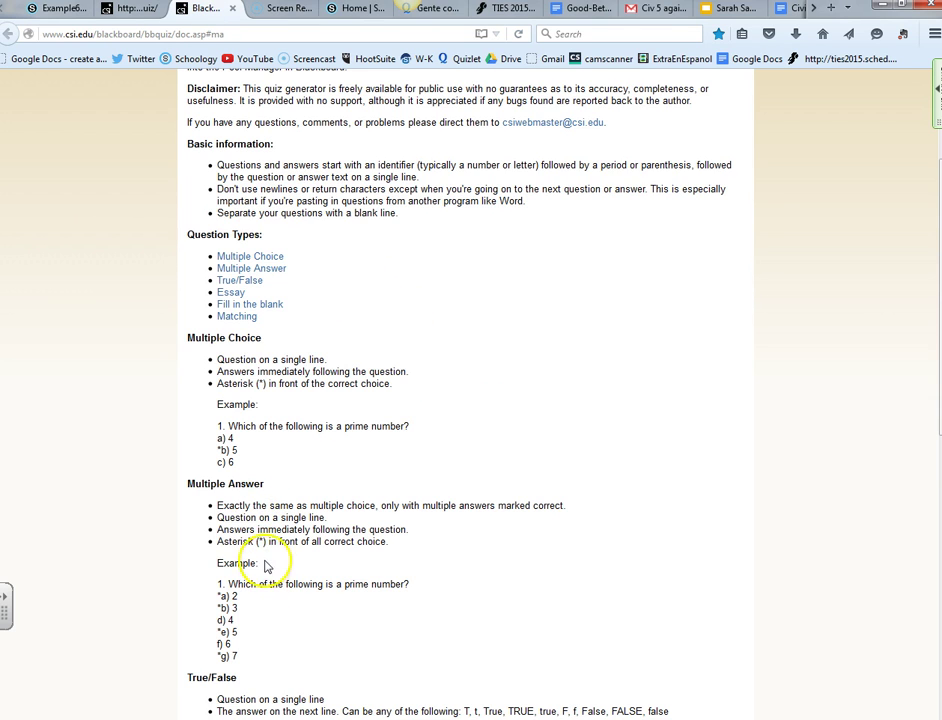
pyautogui.scroll(3, 270, 500)
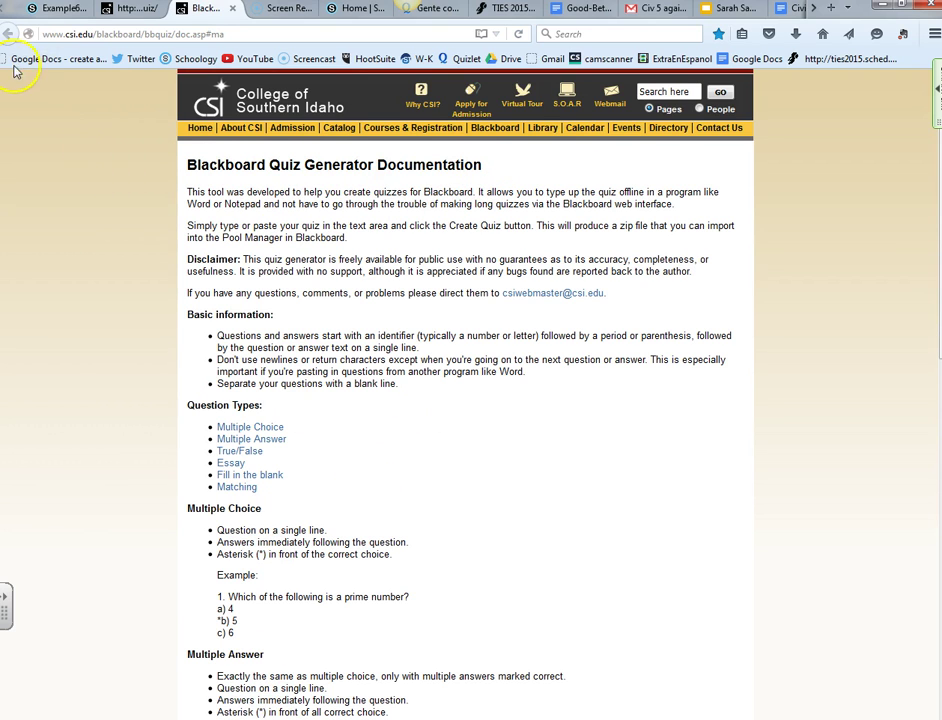
pyautogui.click(64, 11)
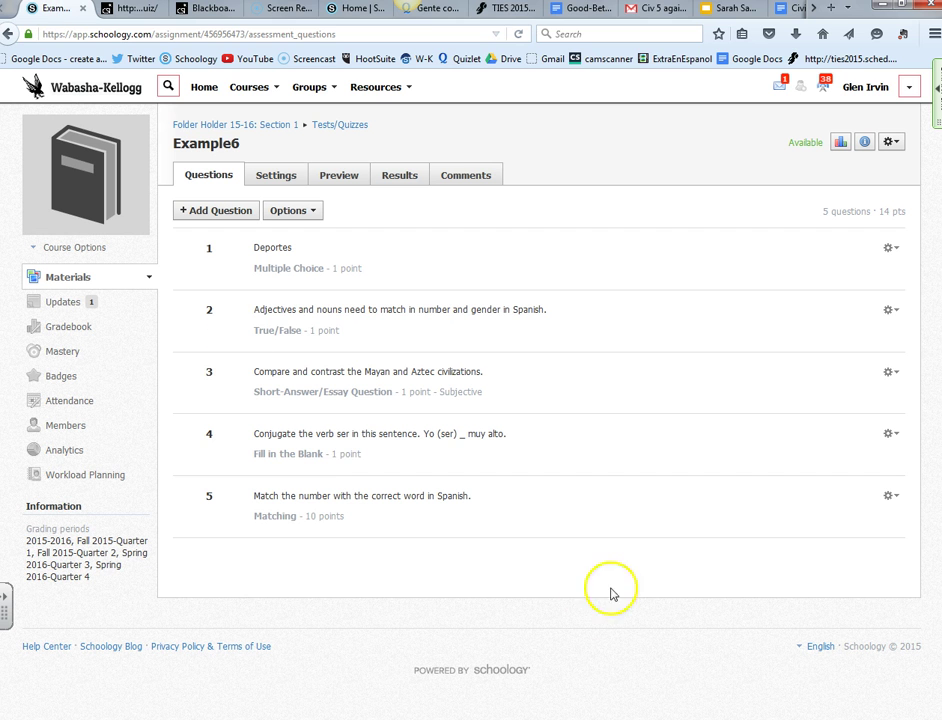